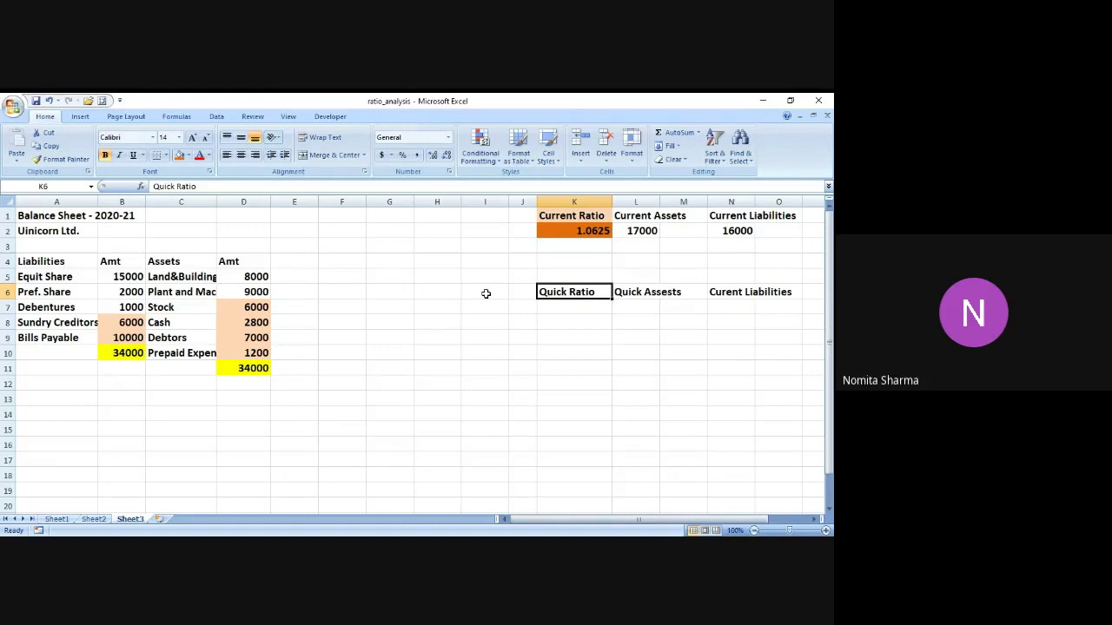
Enter 16000 as Current Liabilities in N7 and the Quick Assets sum of 9800 in L7.
click(722, 309)
text(16000)
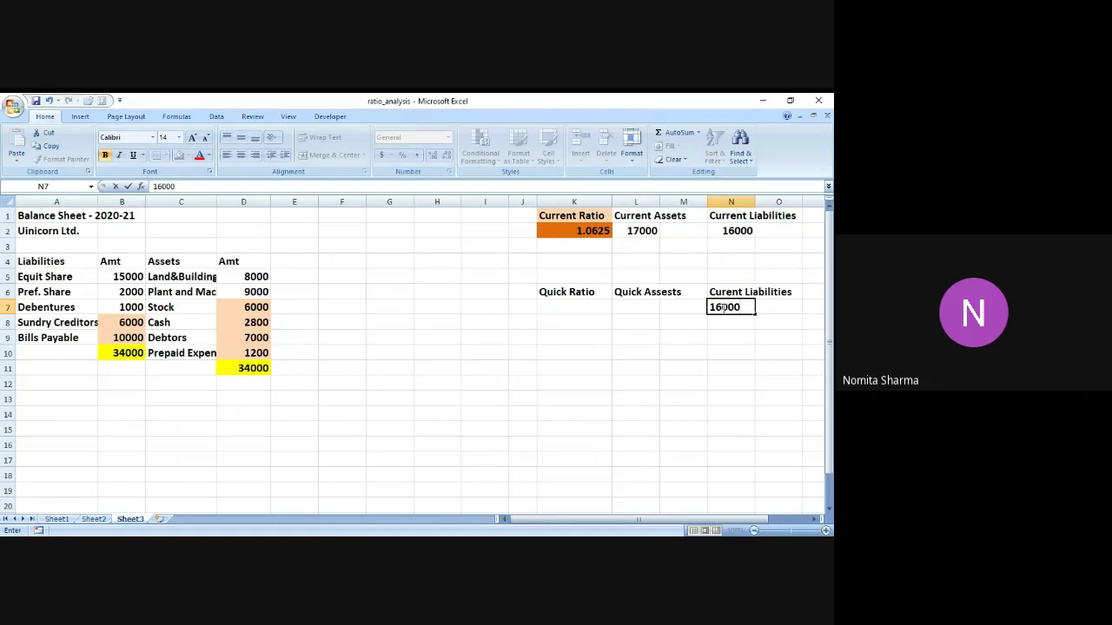
key(Left)
key(Left)
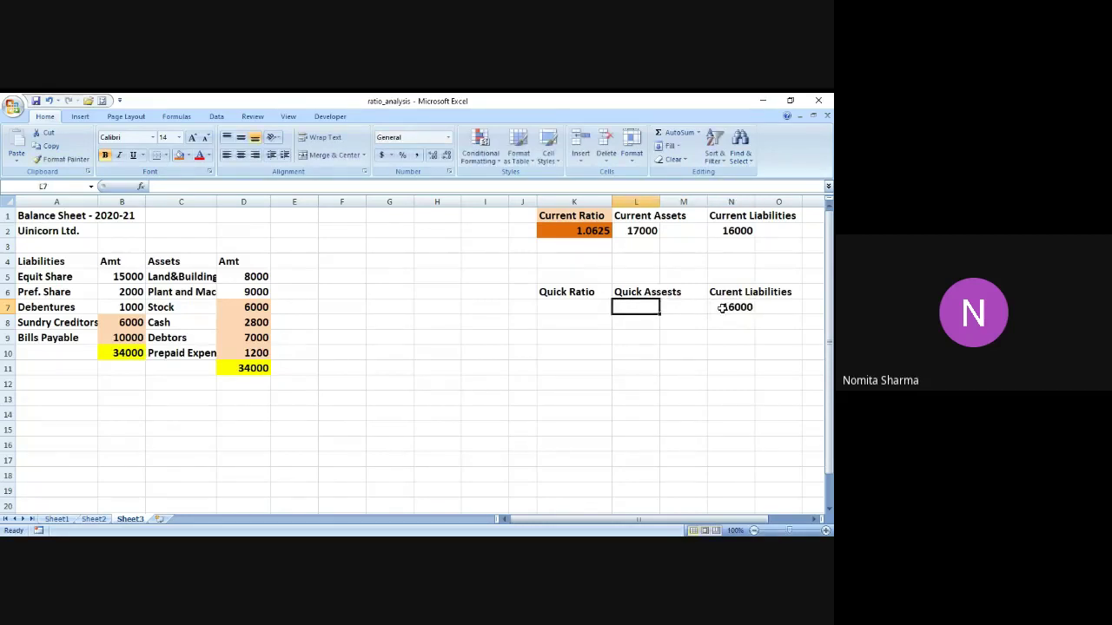
text(=)
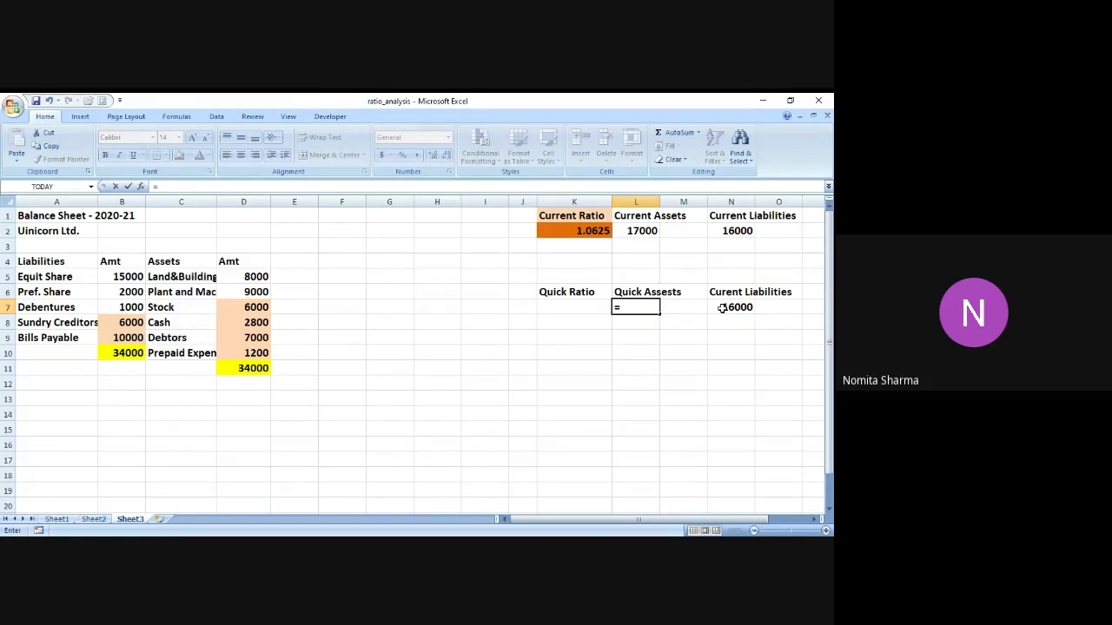
click(247, 325)
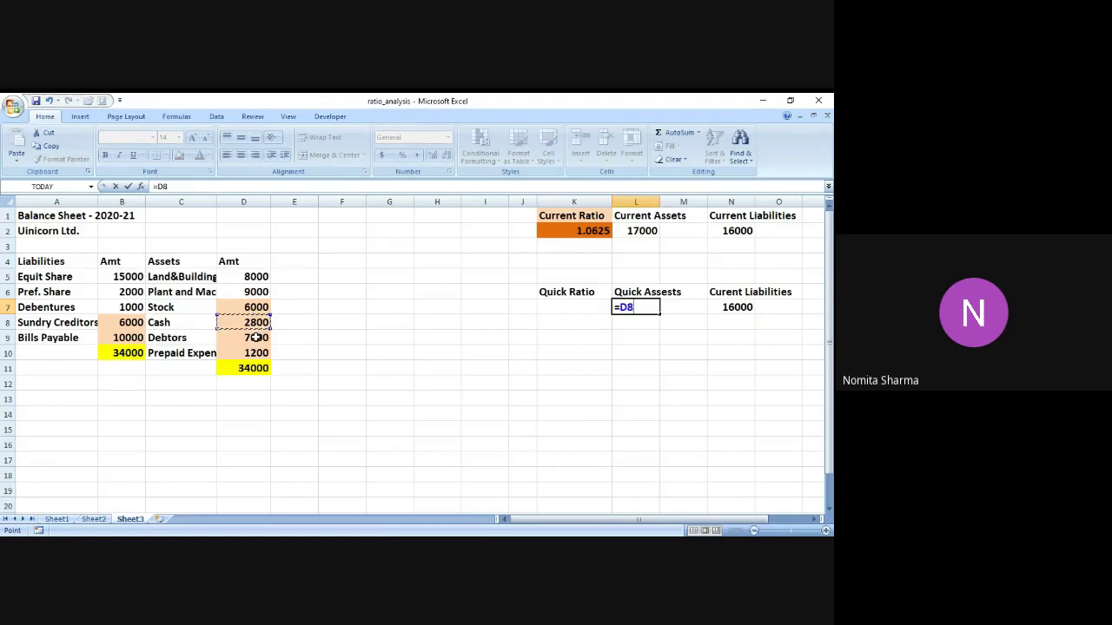
key(Escape)
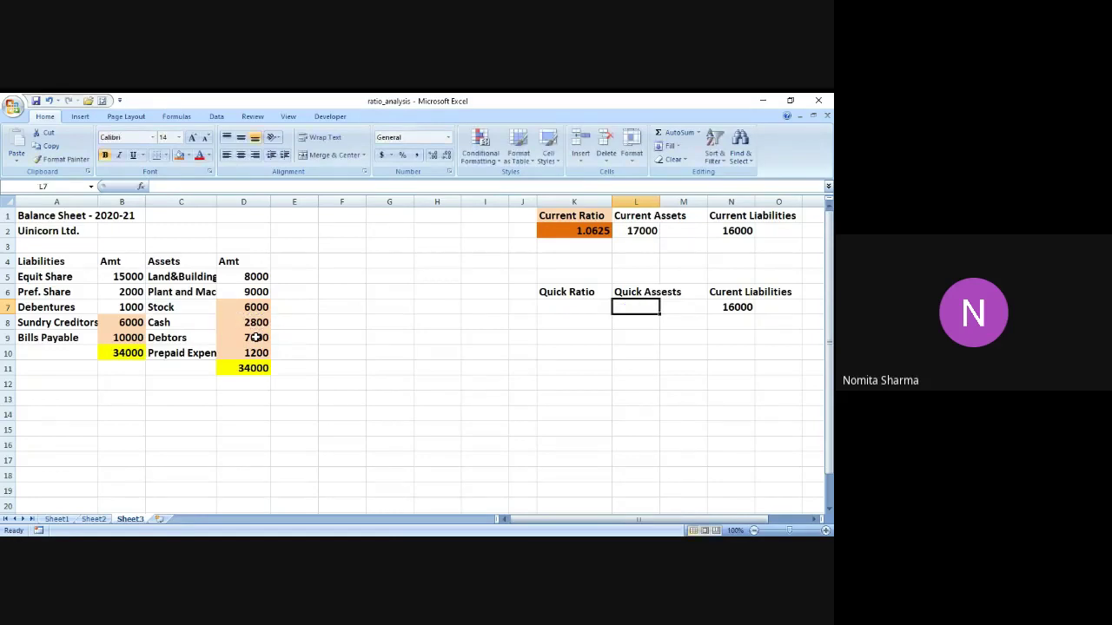
text(=)
key(BackSpace)
text(=)
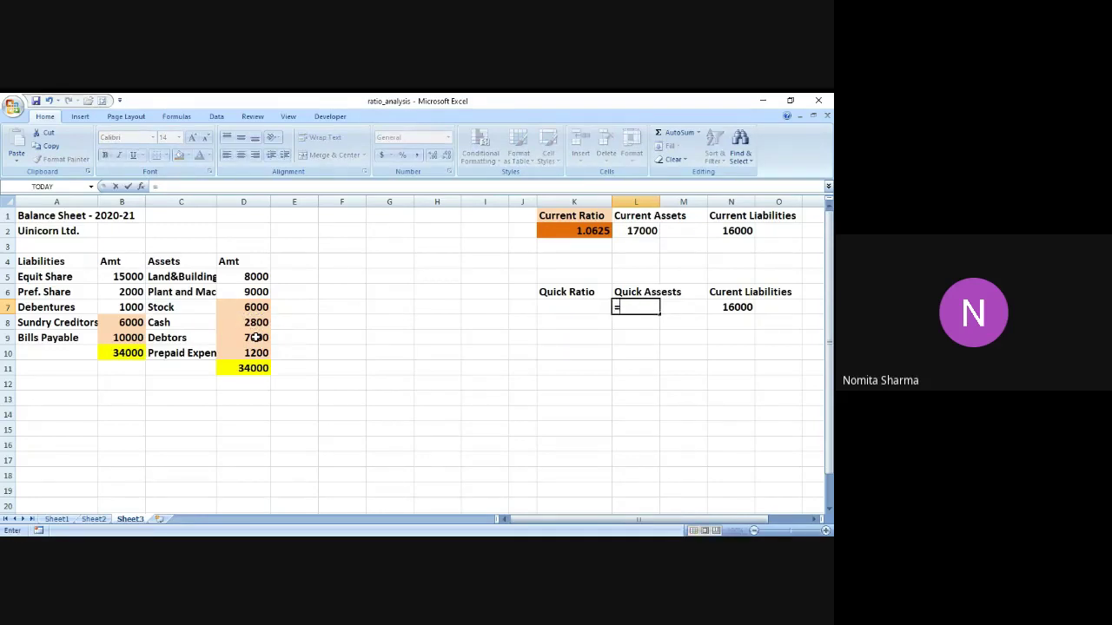
text(2800+7000)
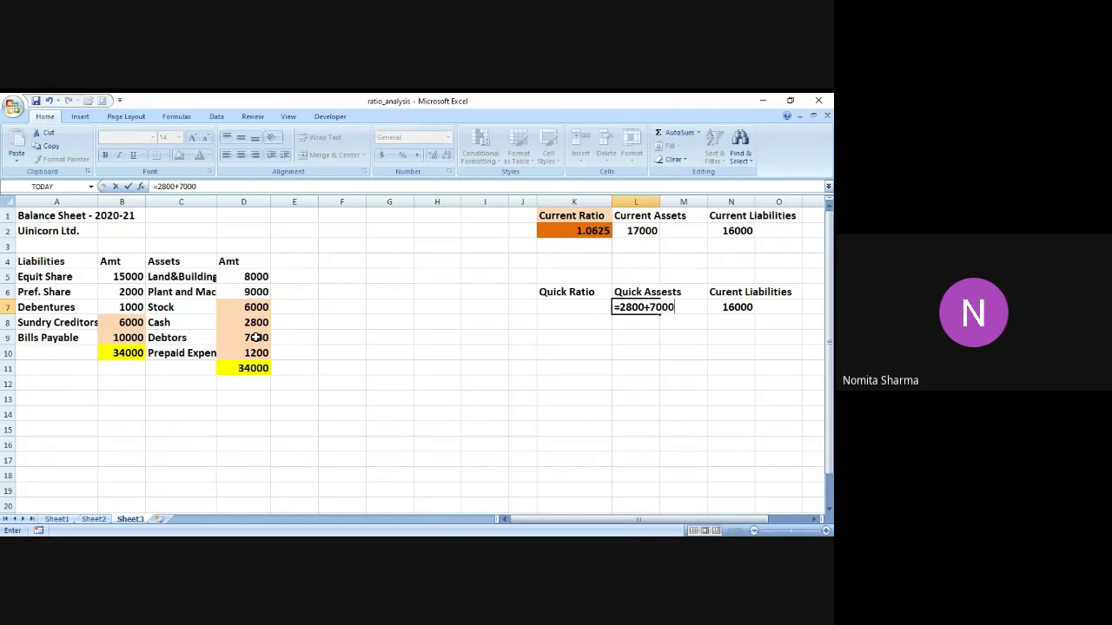
key(Return)
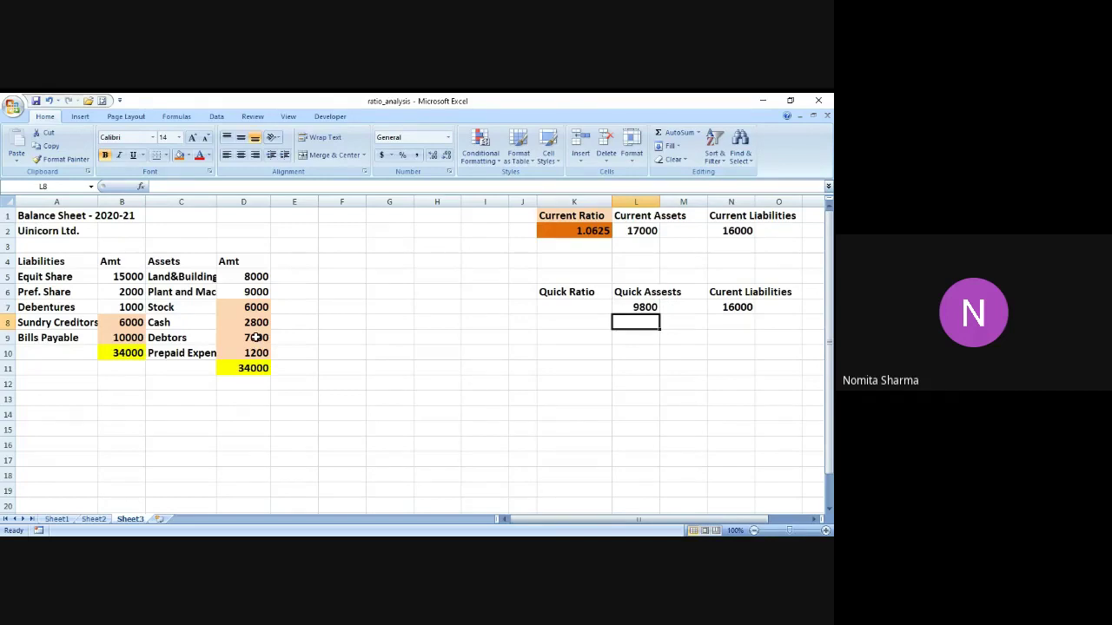
Enter the quick ratio formula =9800/16000 in K7, giving 0.6125.
key(Up)
key(Left)
text(=)
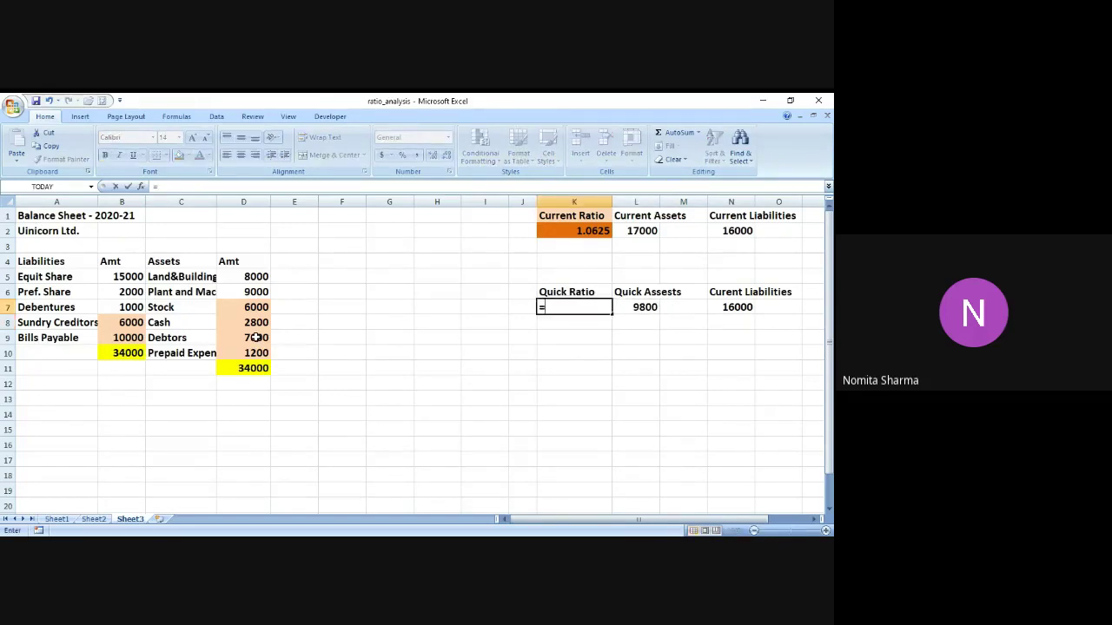
text(9800/16000)
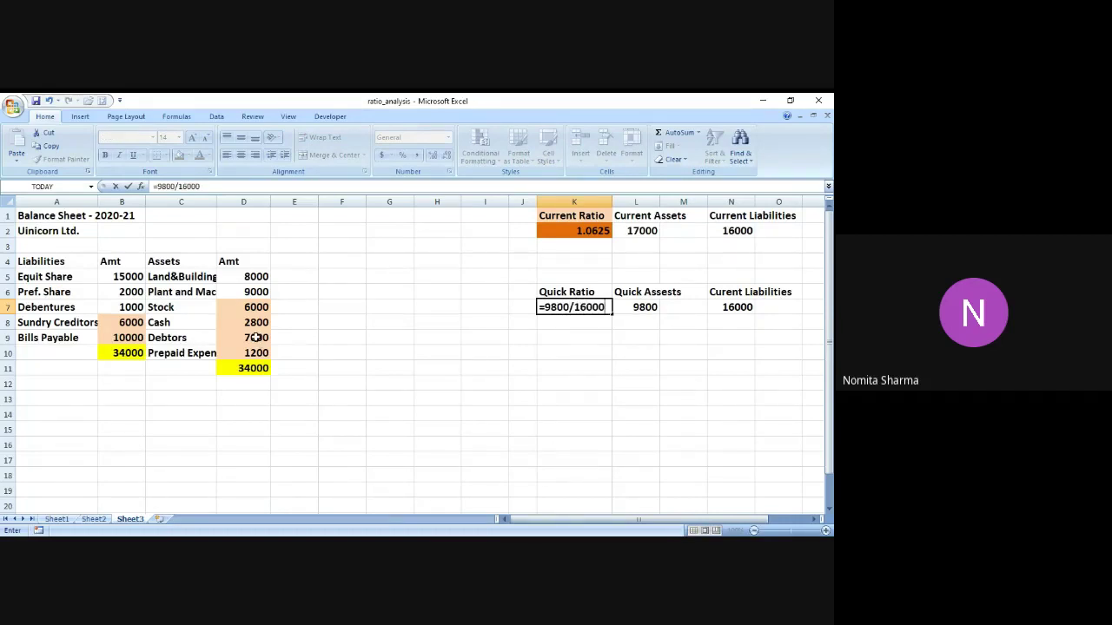
key(Return)
Fill the 0.6125 result orange and the Quick Ratio heading in K6 light orange.
key(Up)
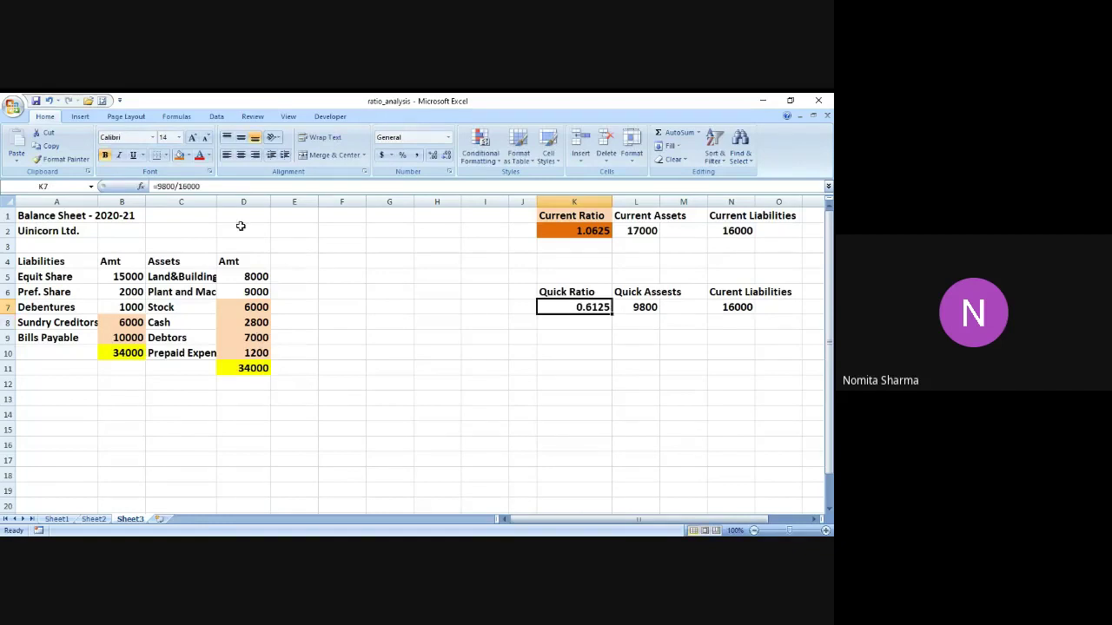
click(179, 156)
click(567, 293)
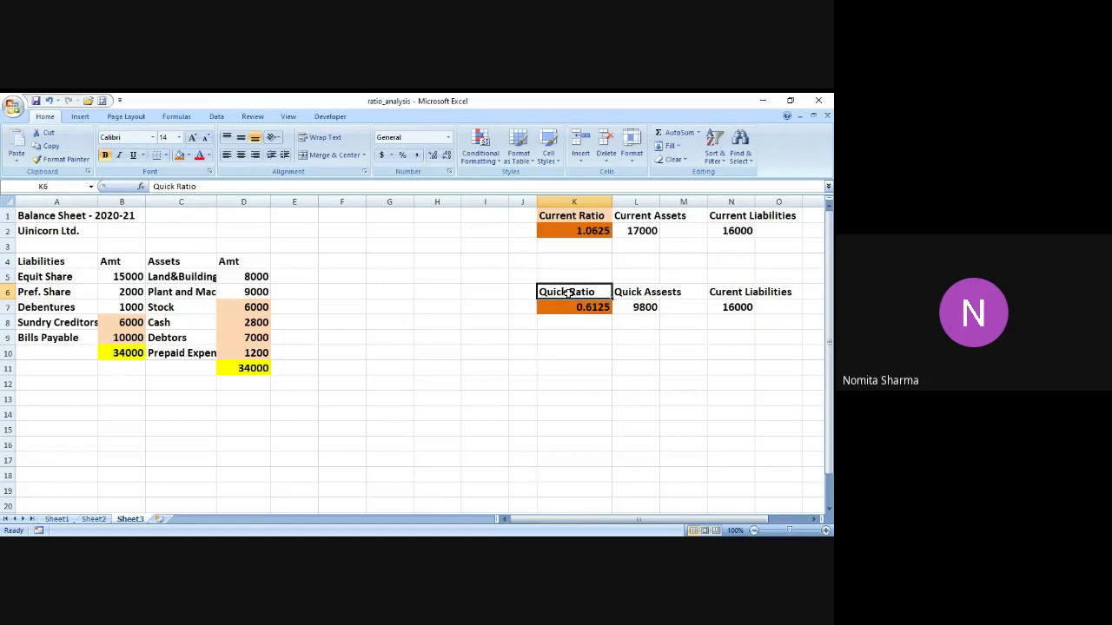
click(188, 156)
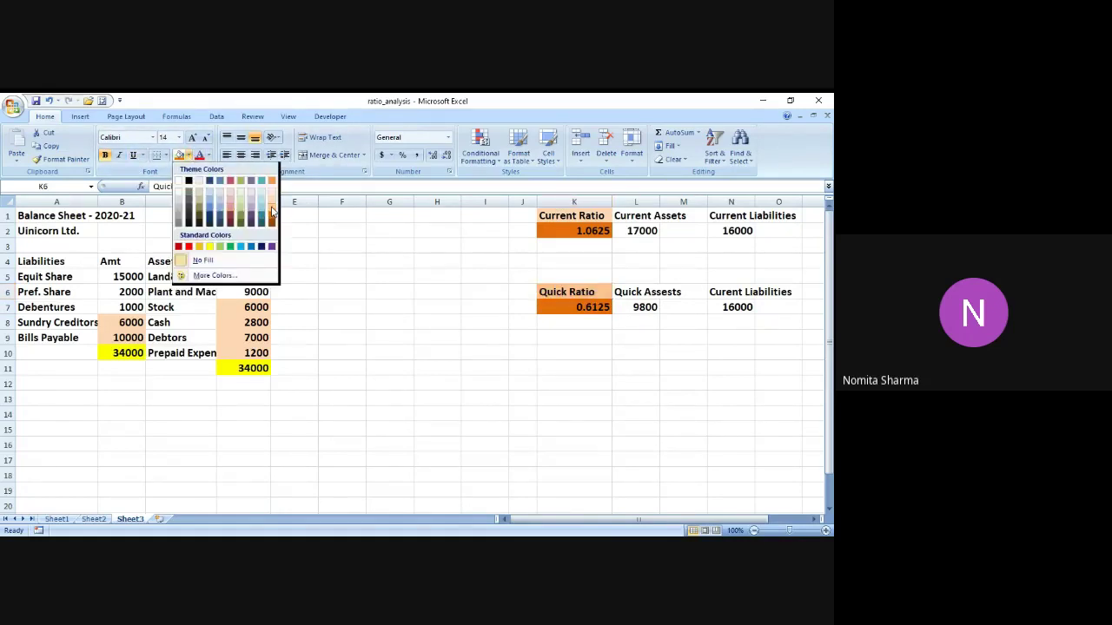
click(272, 215)
click(567, 334)
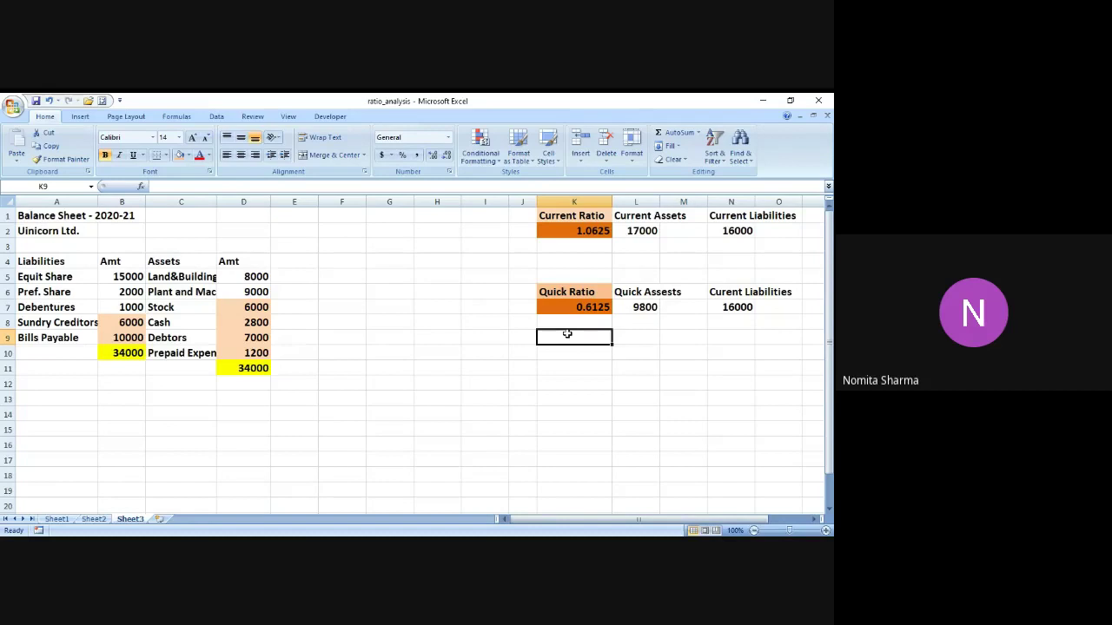
Type the heading 'Debt Equity Ratio' into K9, correcting the misspelling.
text(Debt)
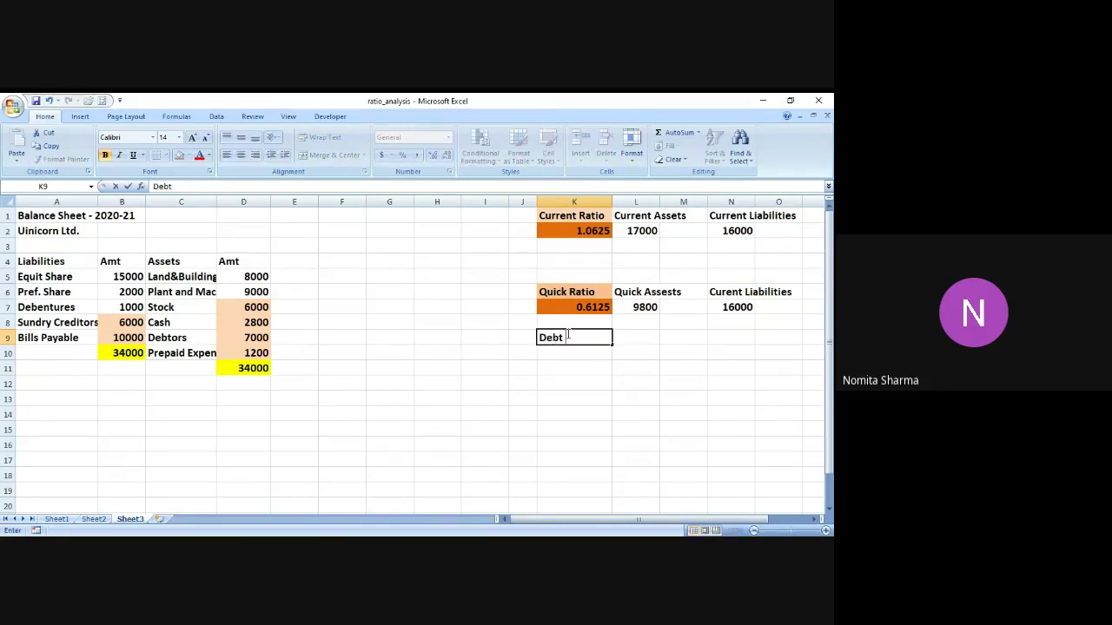
text( E)
text(uity)
key(BackSpace)
key(BackSpace)
key(BackSpace)
key(BackSpace)
text(Q)
key(BackSpace)
text(quity Ratio)
key(Return)
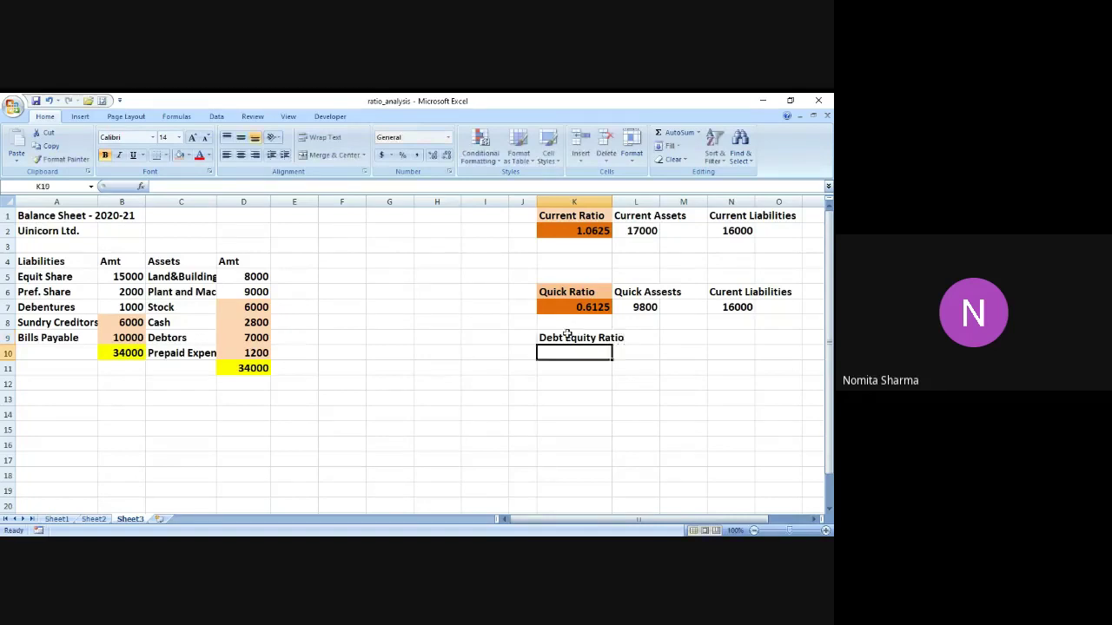
click(567, 335)
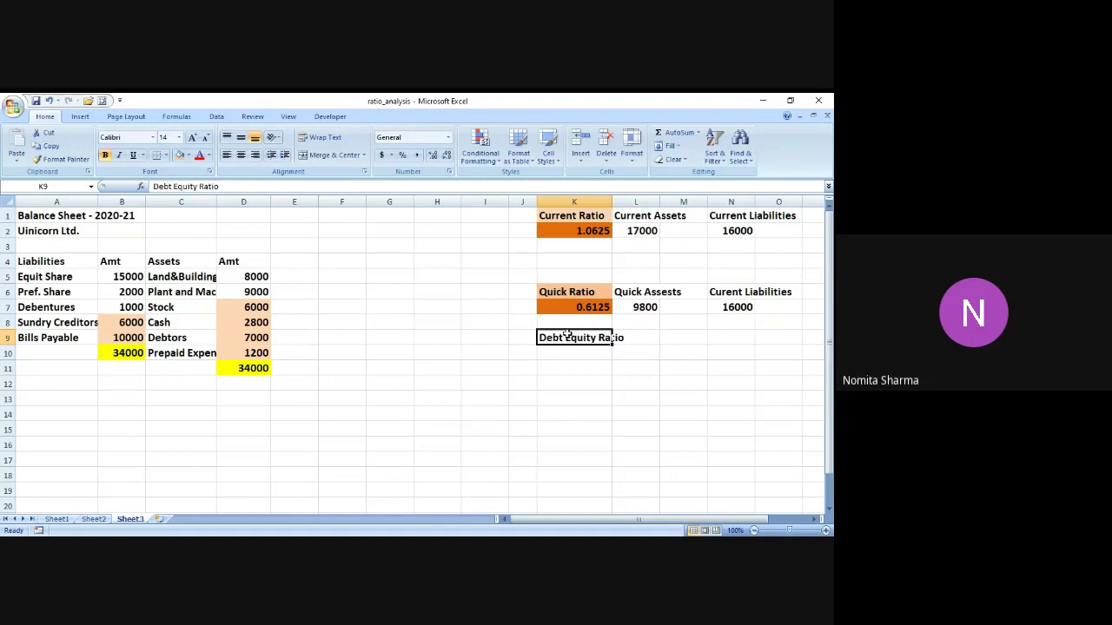
Add the headings Outsider's Fund in L9 and Shareholder's Fund in N9.
key(Right)
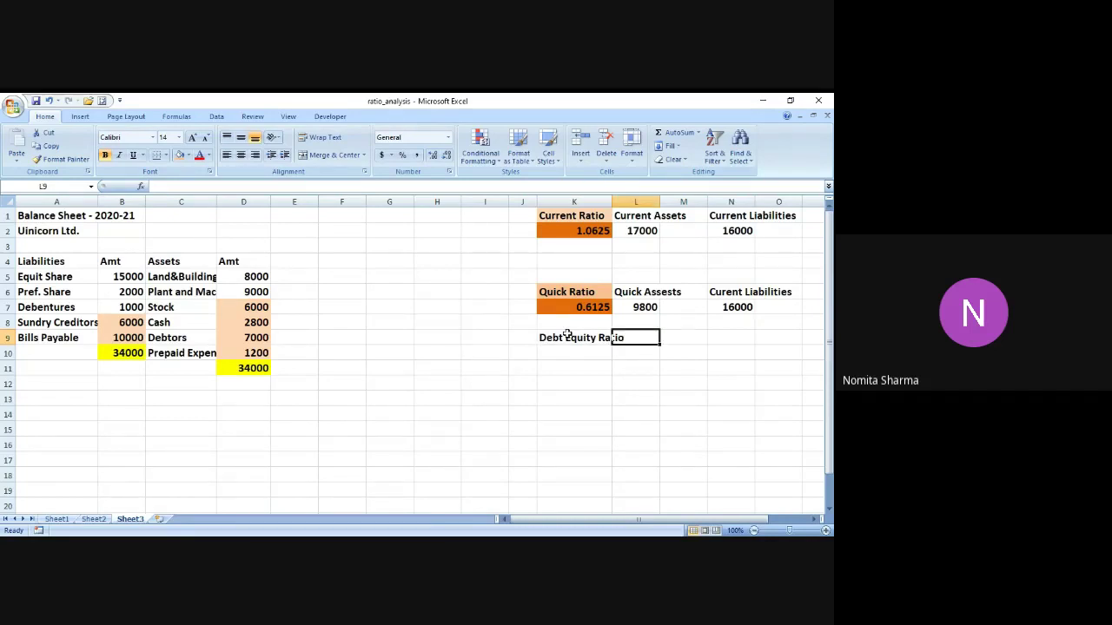
text(Outsider)
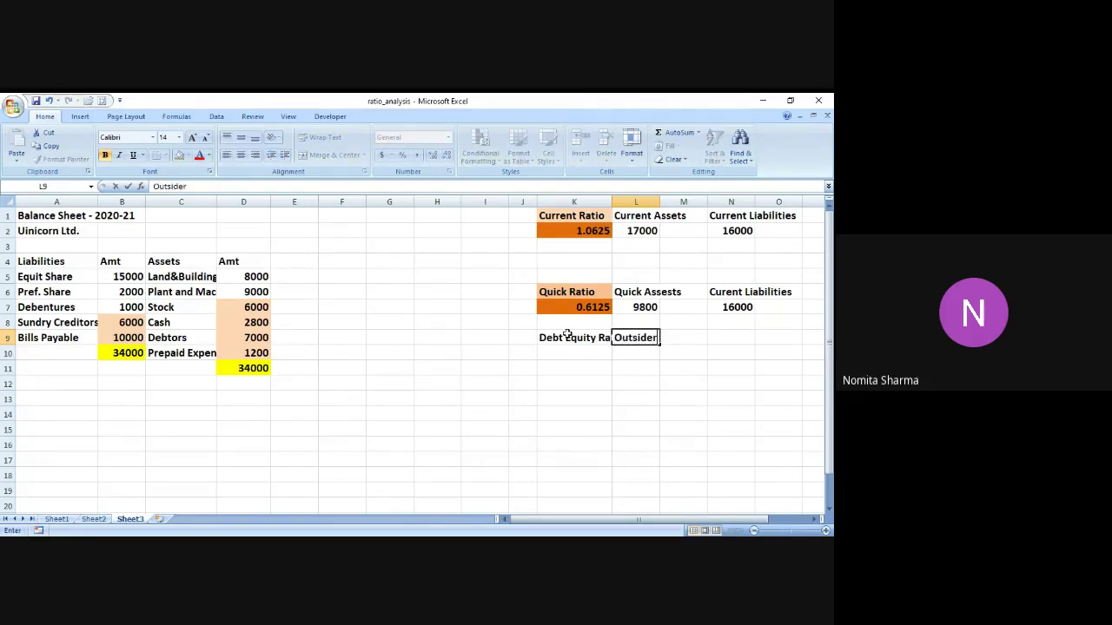
text('s)
text( FAUND)
key(BackSpace)
key(BackSpace)
key(BackSpace)
key(BackSpace)
text(und)
key(Tab)
key(Tab)
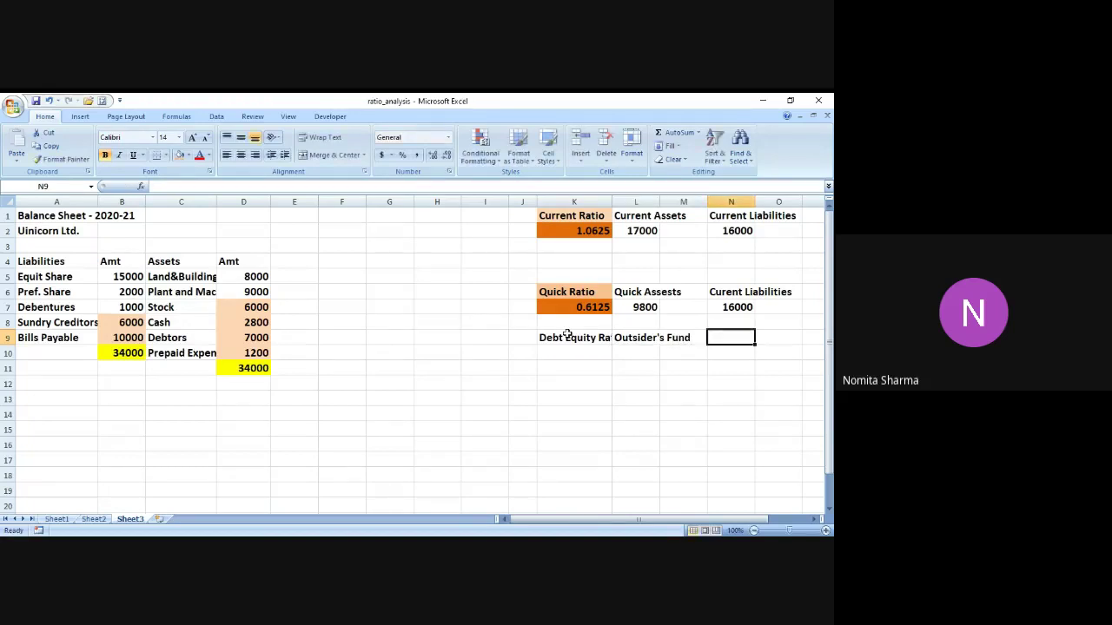
text(Sha)
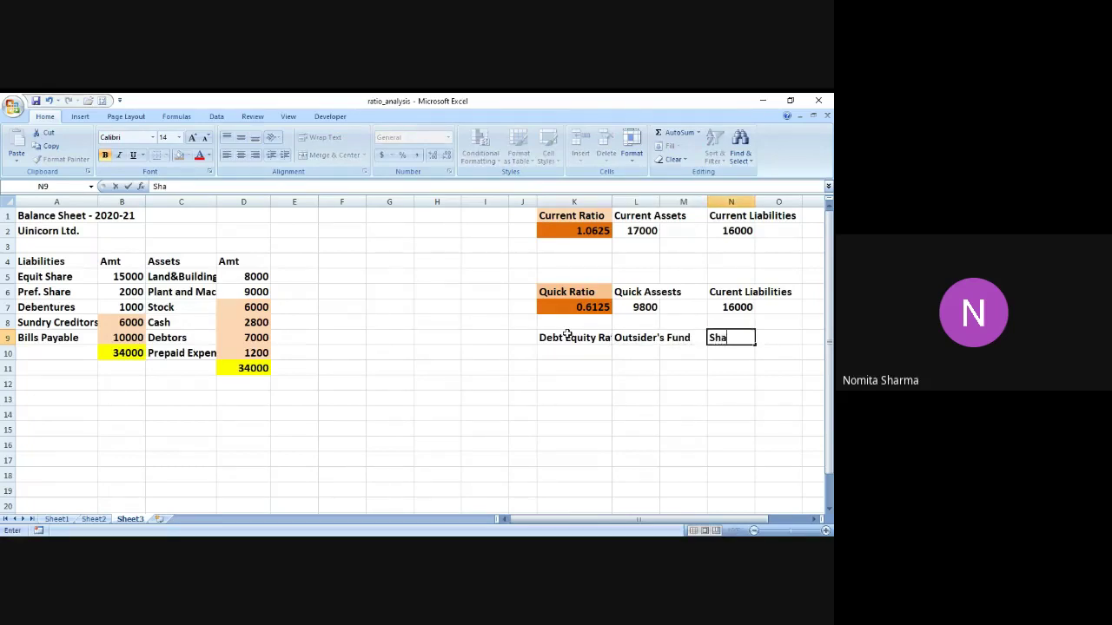
text(reholder's Fund)
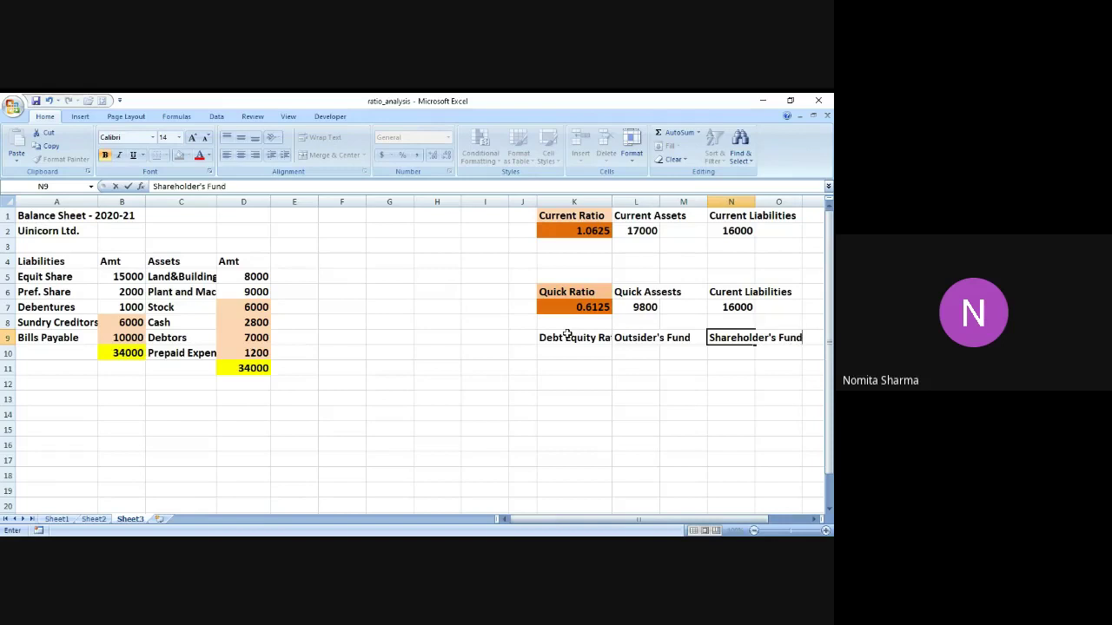
key(Return)
key(Left)
key(Left)
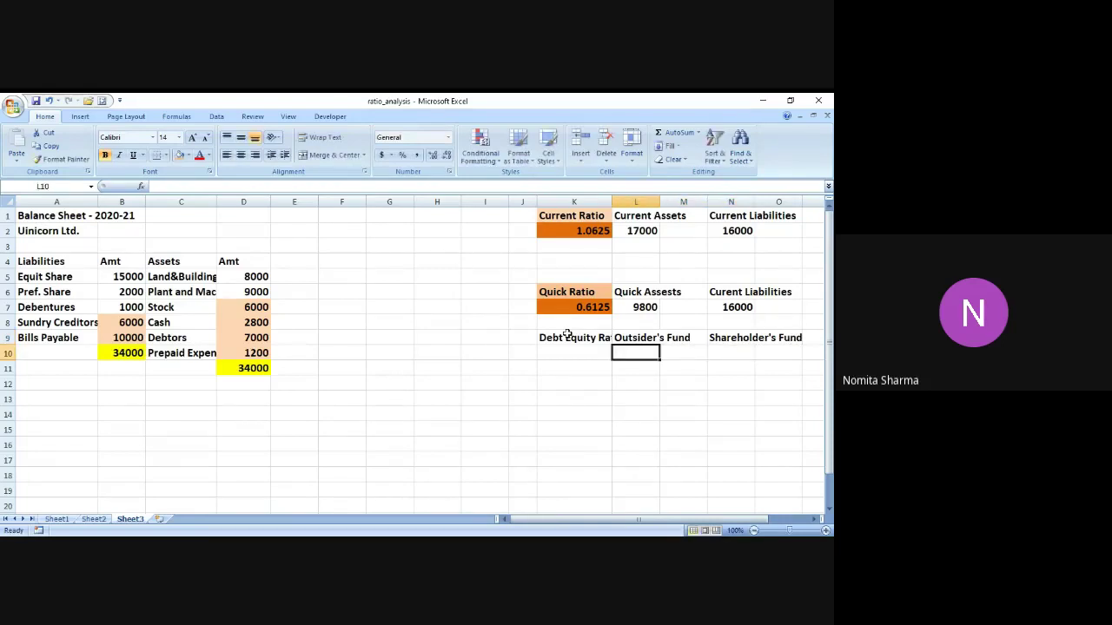
key(Left)
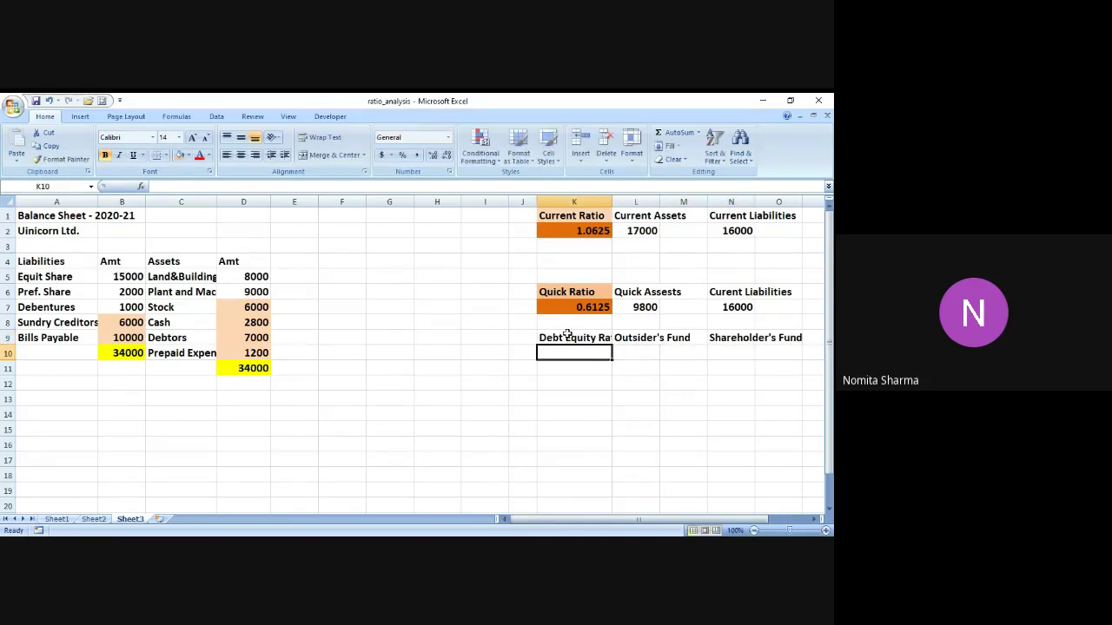
Enter 1000 as Outsider's Fund in L10 and =15000+2000 as Shareholder's Fund in N10.
key(Right)
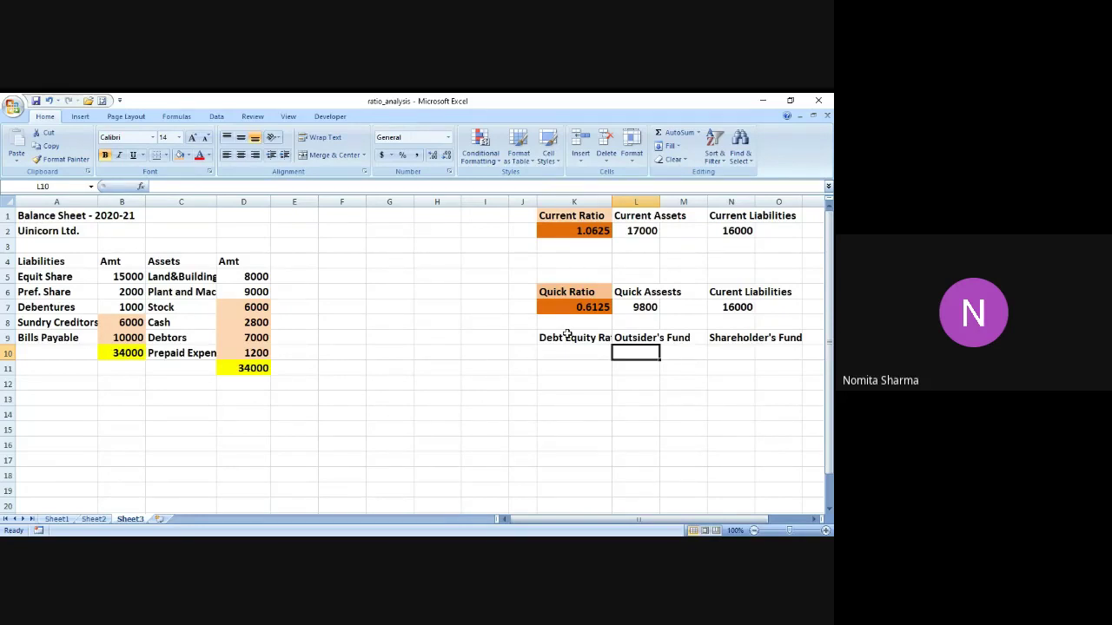
text(1000)
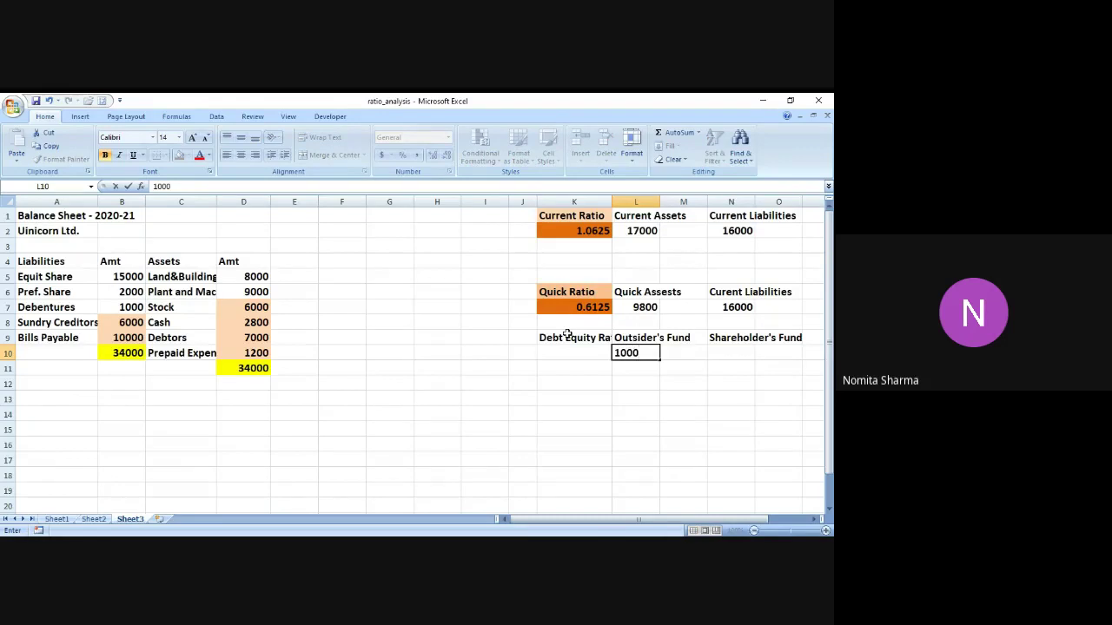
key(Tab)
key(Tab)
text(=)
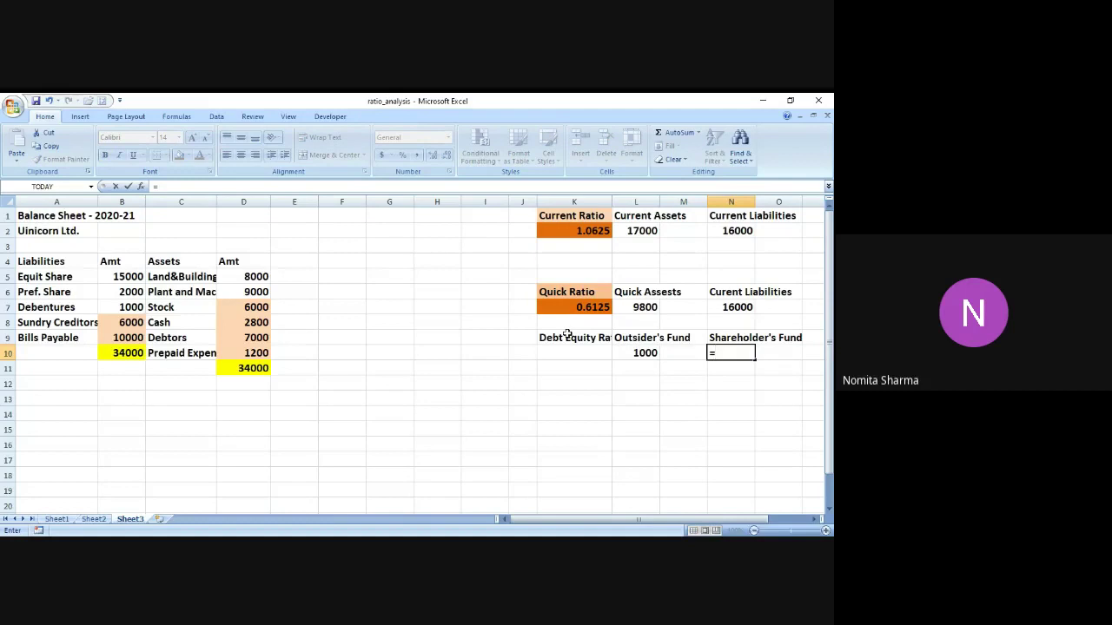
text(1)
text(5555)
key(BackSpace)
key(BackSpace)
key(BackSpace)
key(BackSpace)
text(0000)
key(BackSpace)
key(BackSpace)
key(BackSpace)
key(BackSpace)
text(5000+2000)
key(Return)
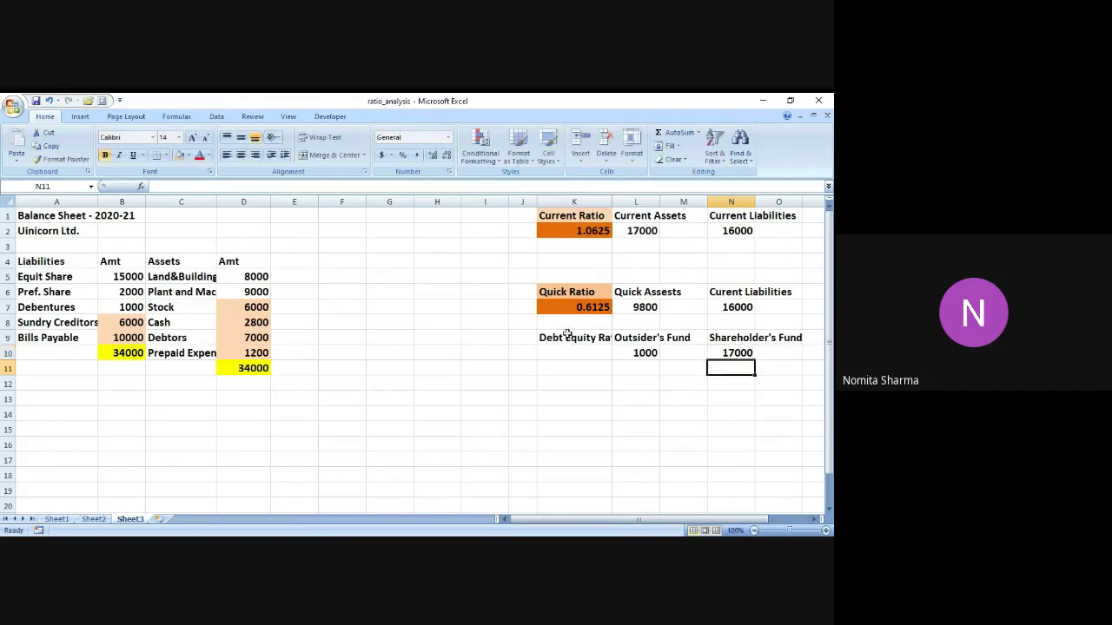
key(Up)
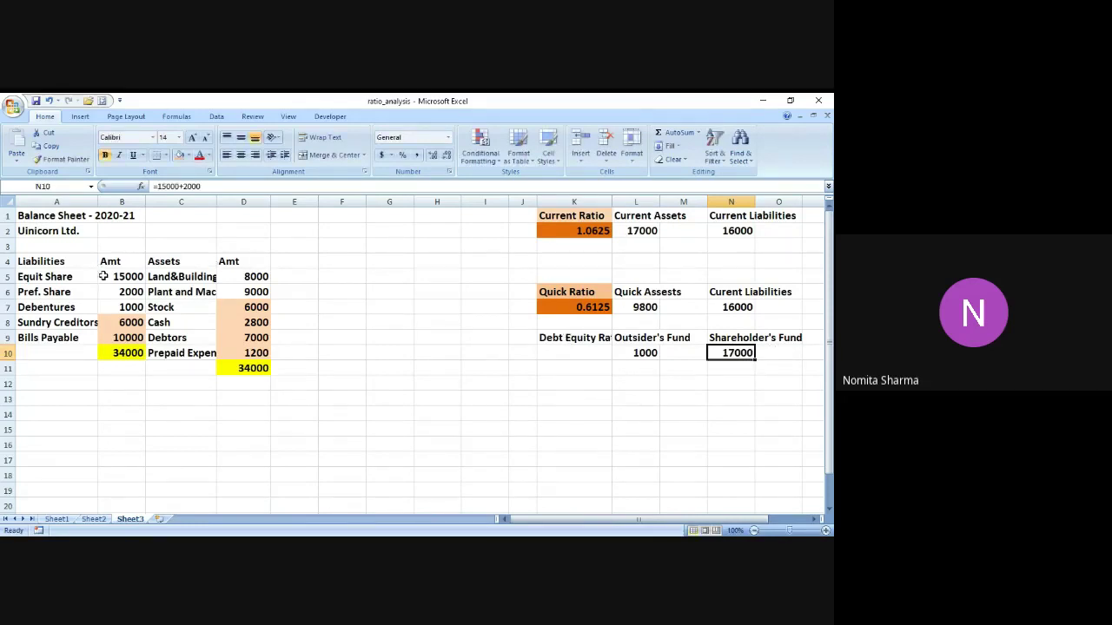
Fill the Equity Share 15000 and Pref. Share 2000 amounts in B5 and B6 yellow.
click(115, 275)
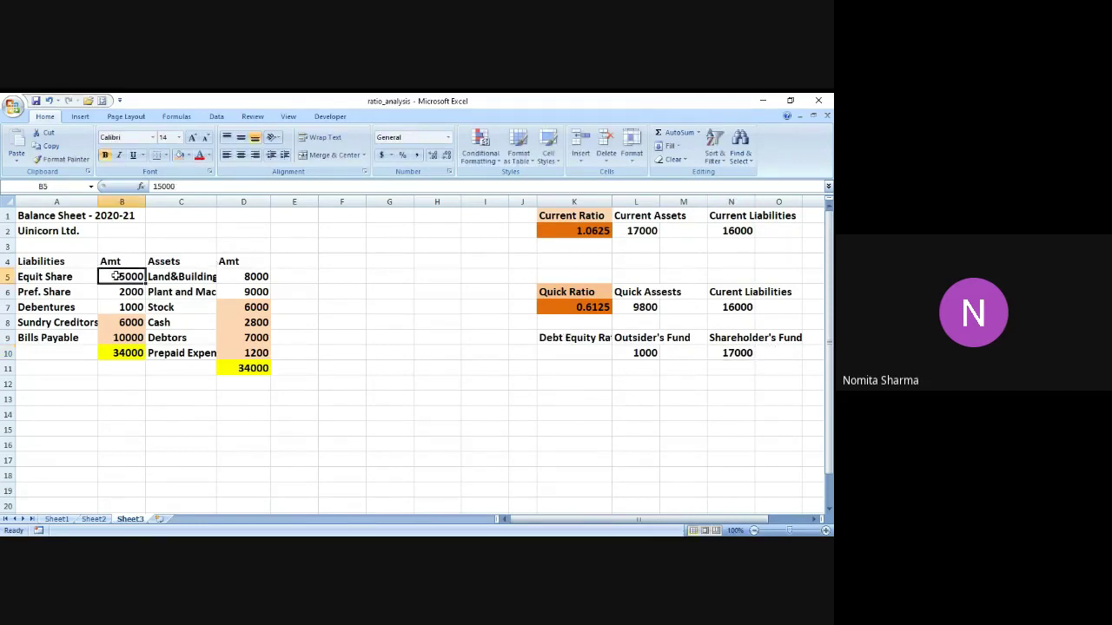
click(188, 155)
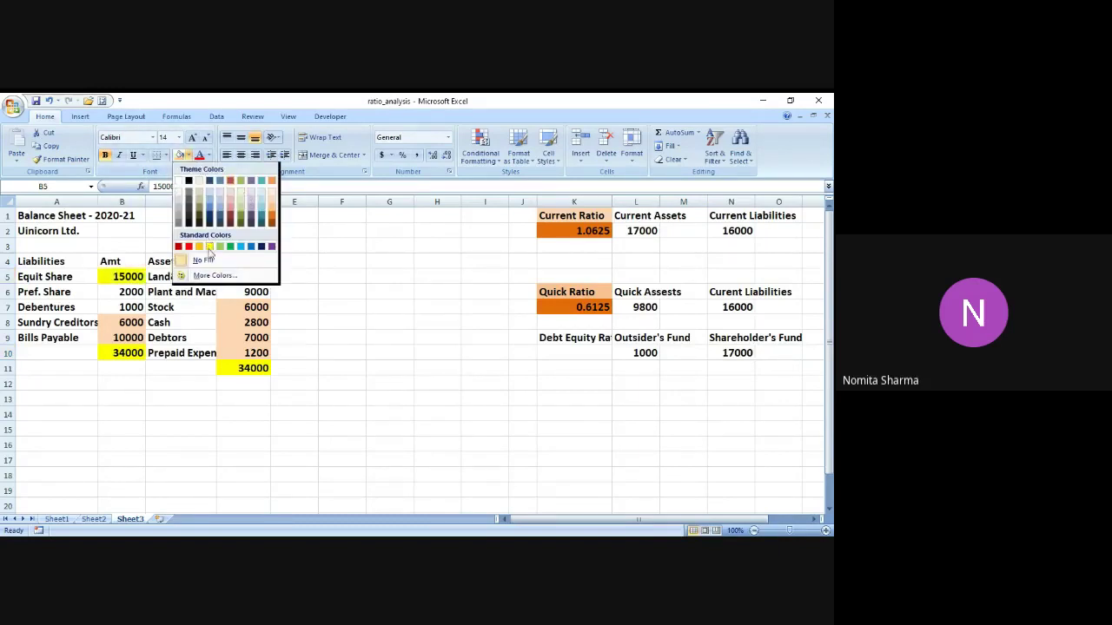
click(209, 248)
click(132, 289)
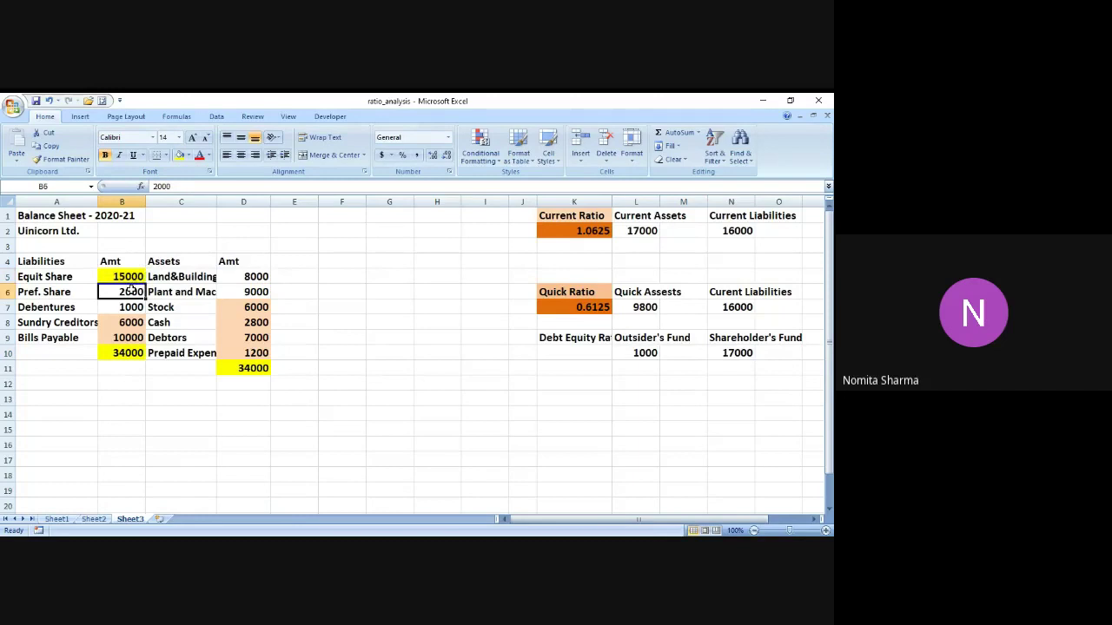
click(179, 157)
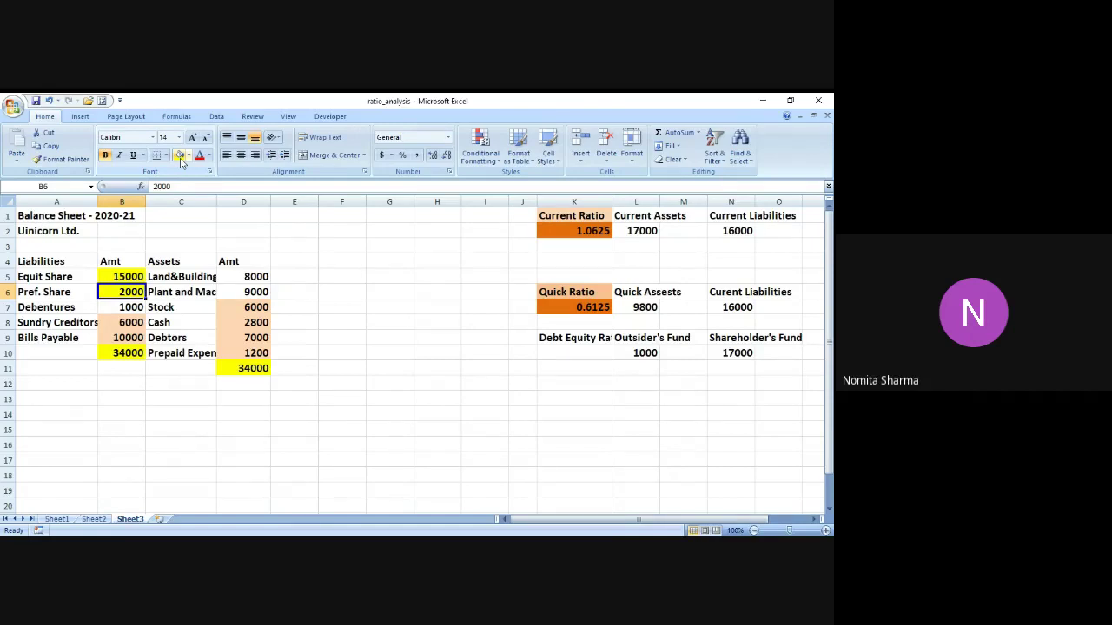
click(561, 354)
Enter =1000/17000 in K10 to get the debt-equity ratio 0.0588.
text(=)
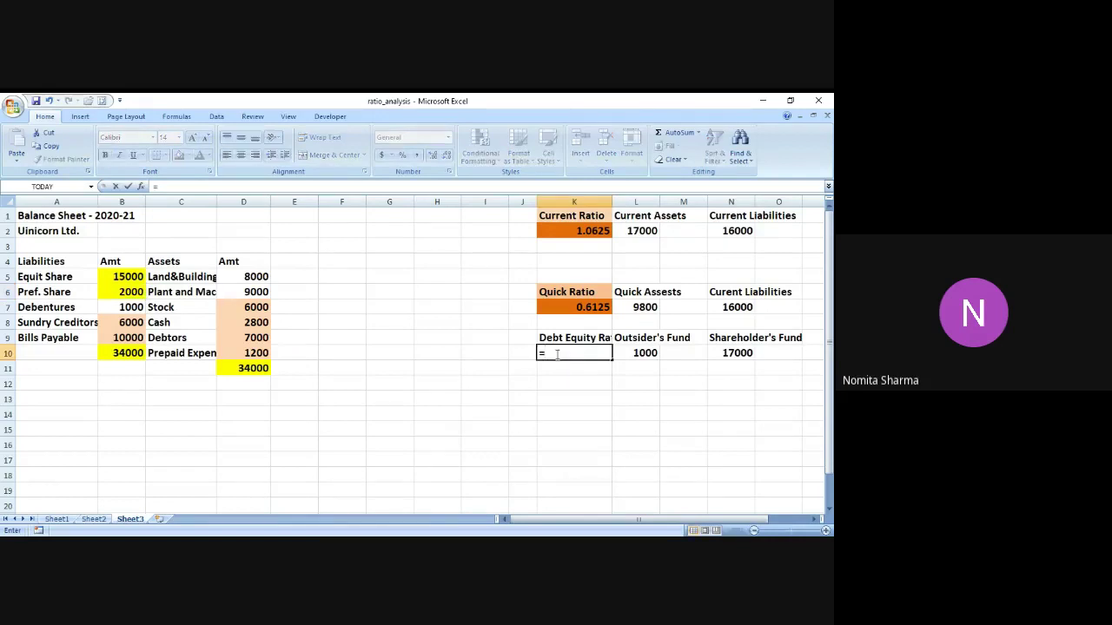
text(1000/17000)
key(Return)
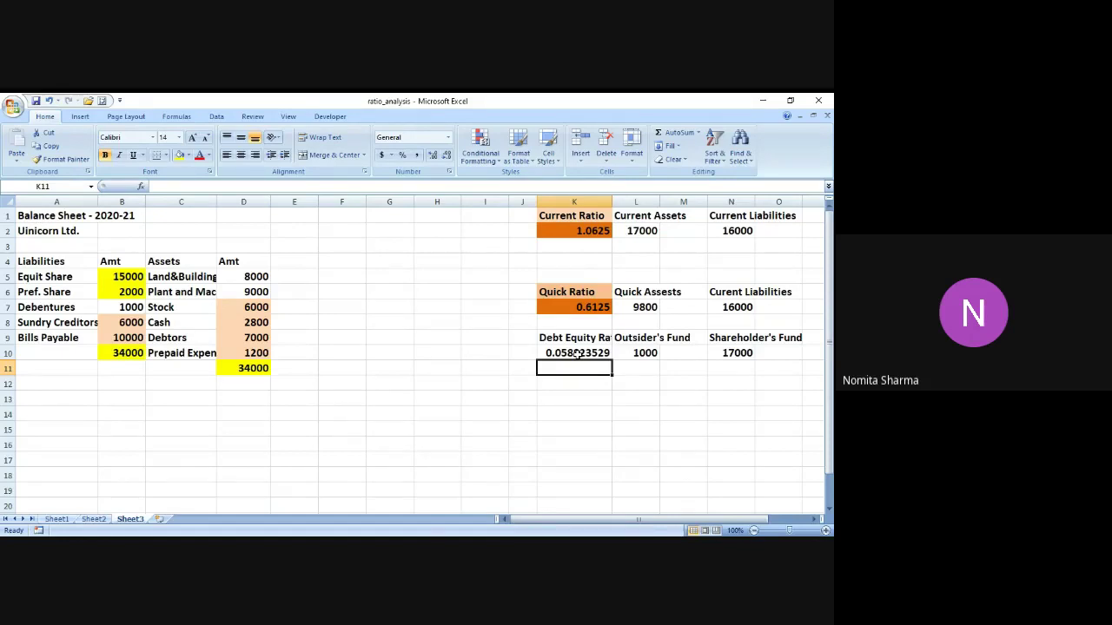
Fill the debt-equity result in K10 orange and its K9 heading light orange.
click(577, 354)
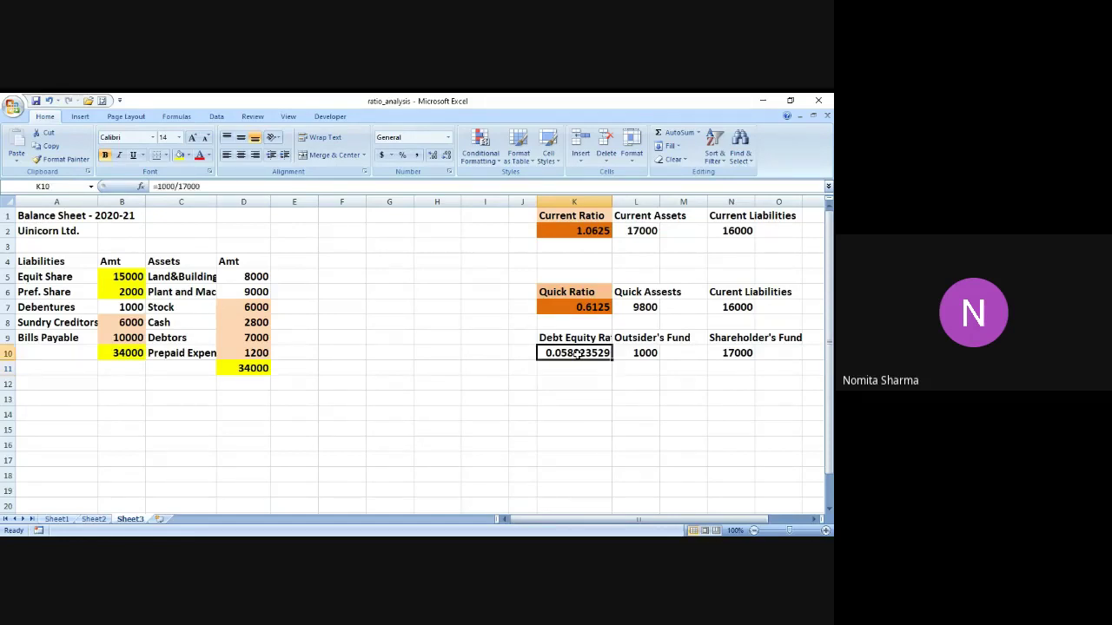
click(188, 156)
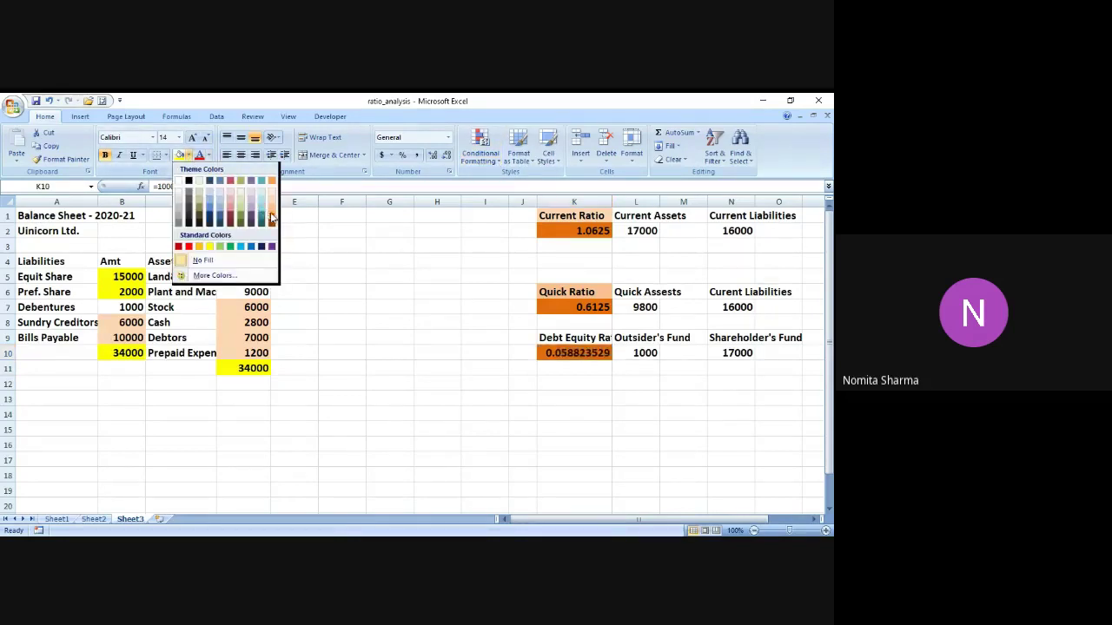
click(271, 217)
click(556, 338)
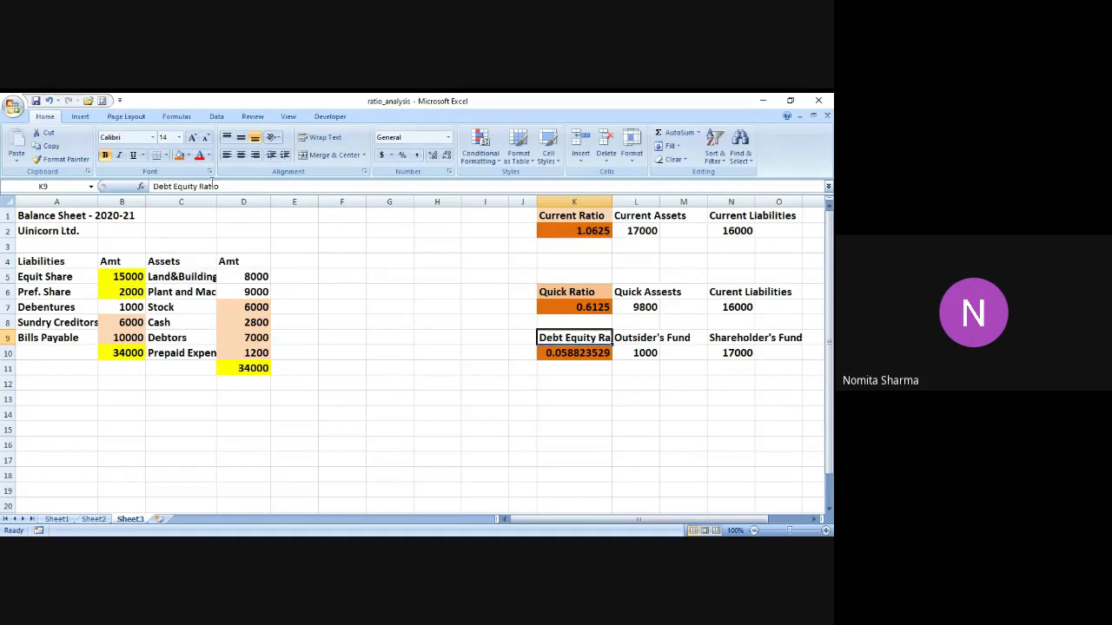
click(188, 156)
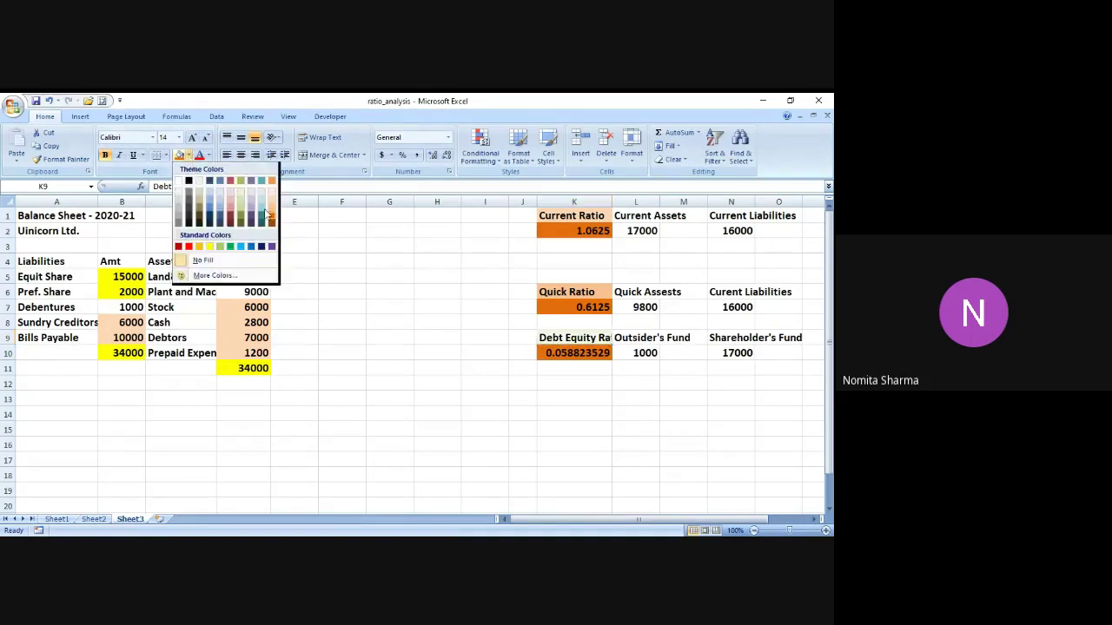
click(272, 212)
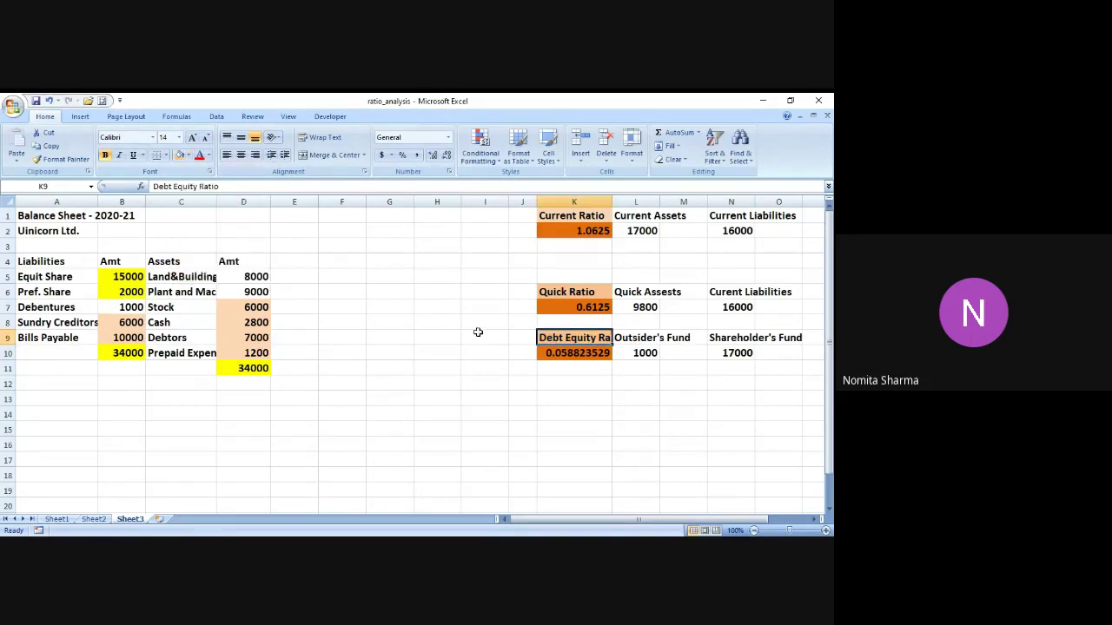
click(561, 383)
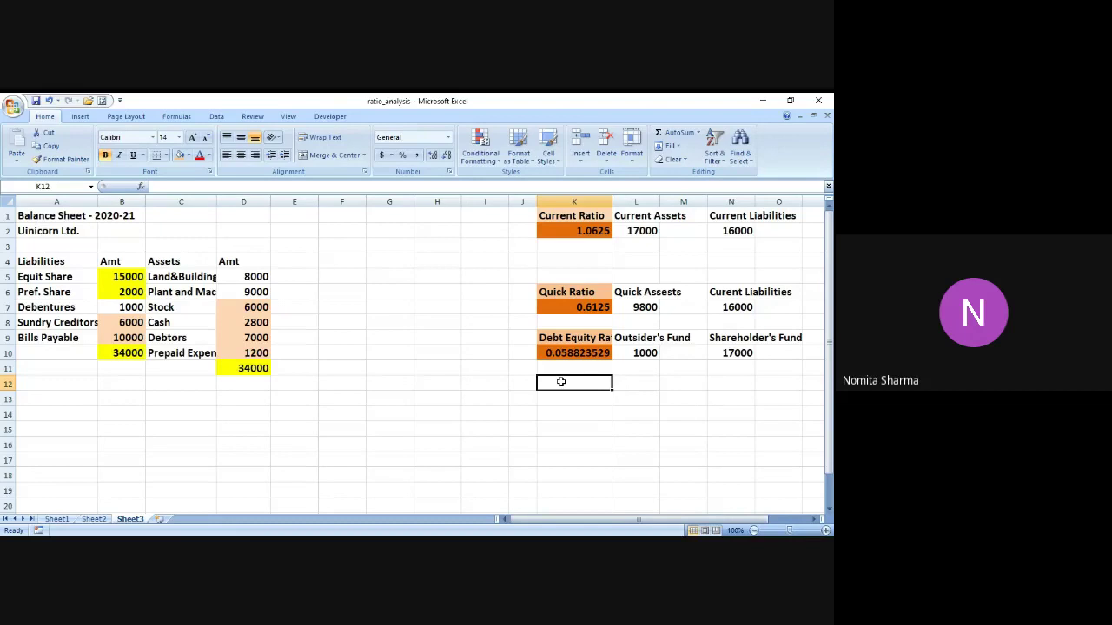
Type Proprietary Ratio in K12, Shareholders Fund in L12, Total Assets in N12, and 34000 in N13.
text(Pr)
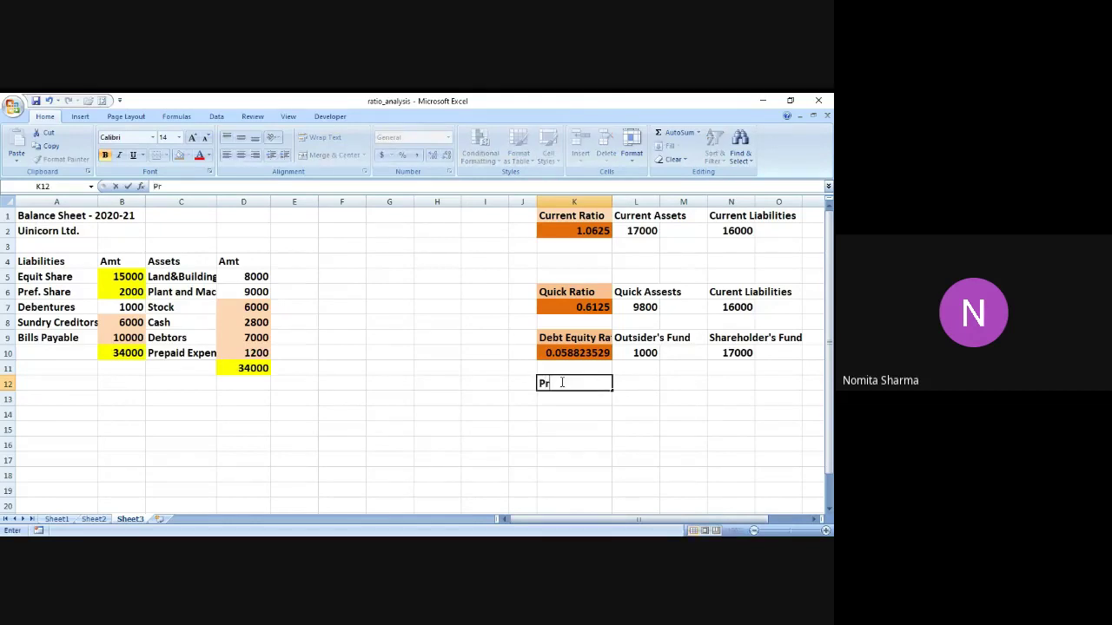
text(oprietary Ratio)
key(Tab)
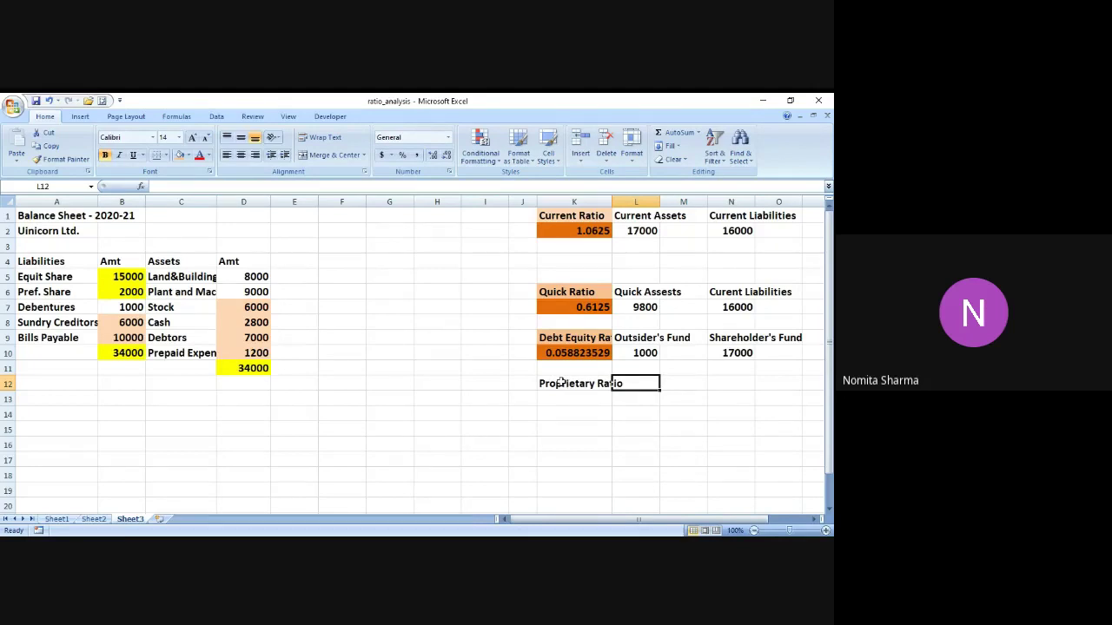
text(Sh)
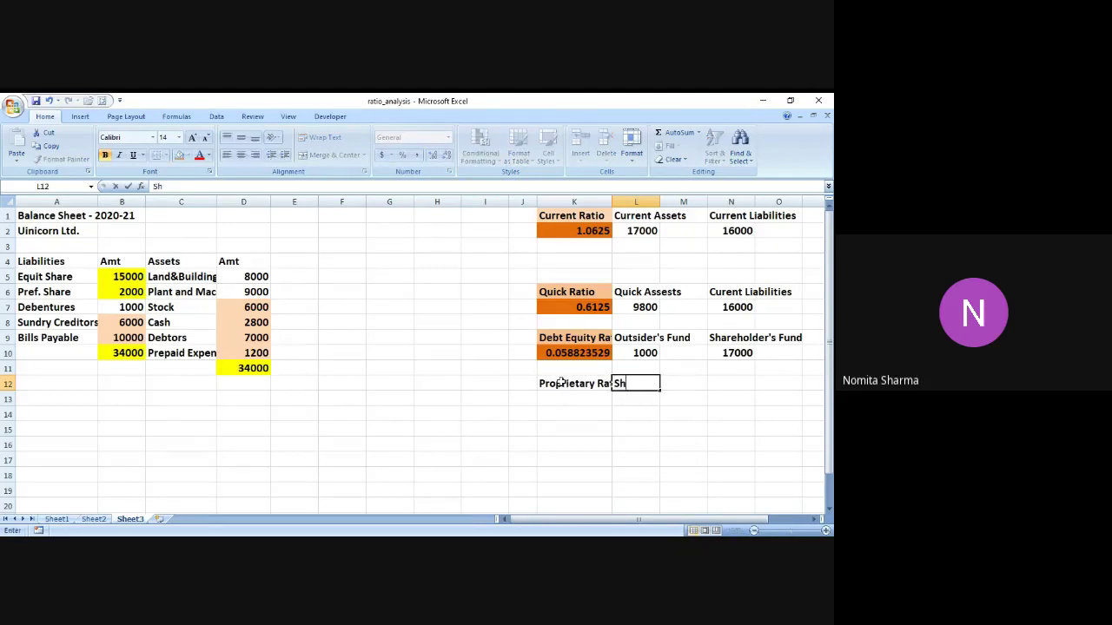
text(areholders F)
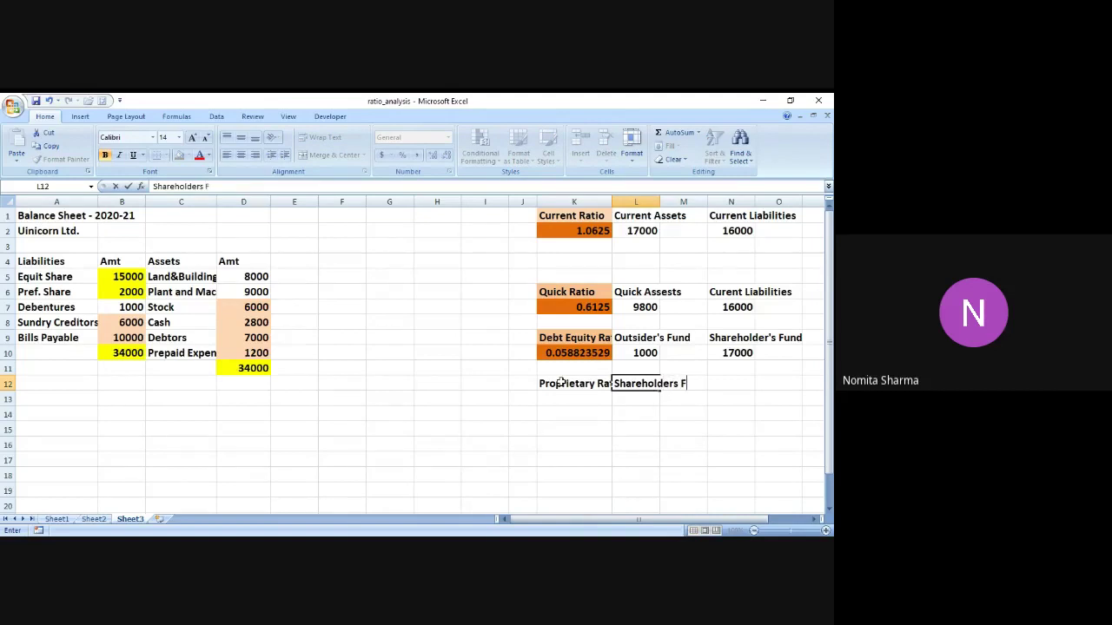
text(und)
key(Tab)
key(Tab)
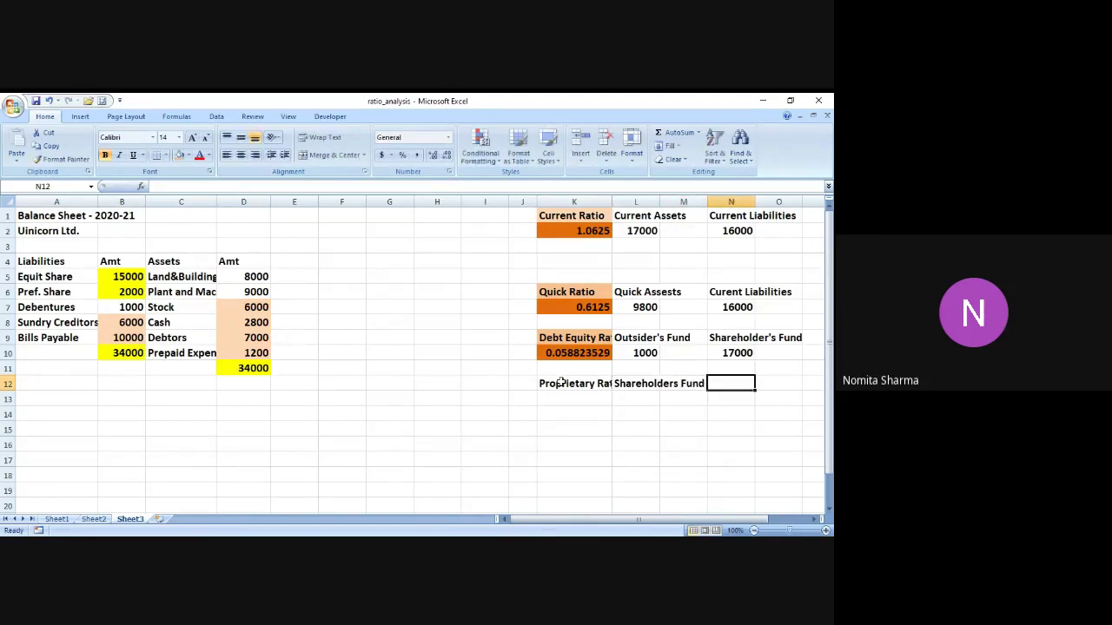
text(T)
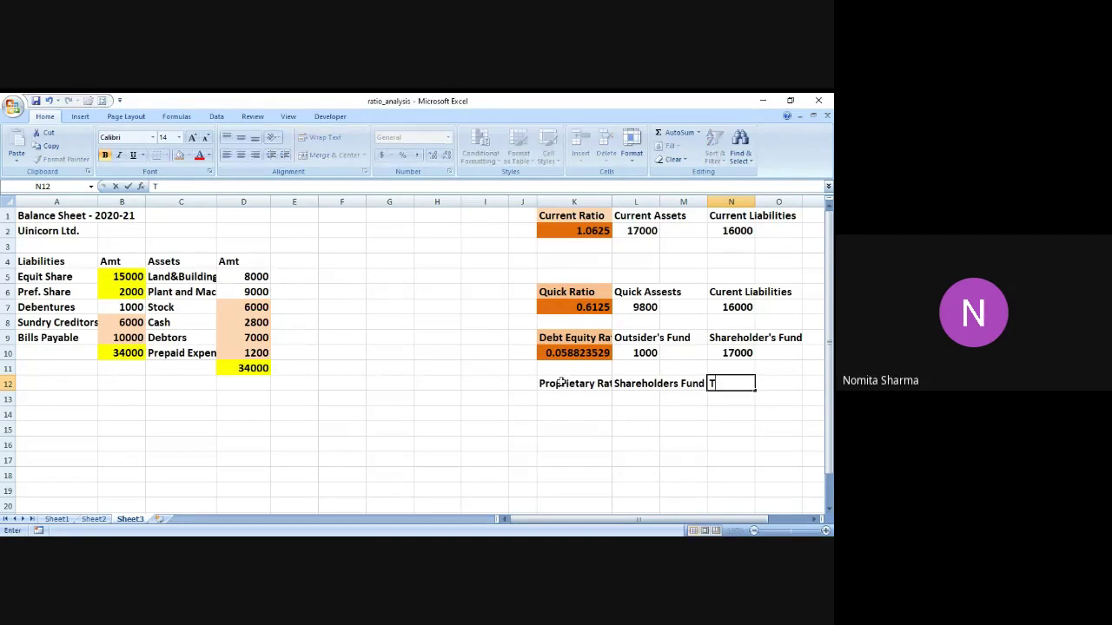
text(otal Assets)
key(Return)
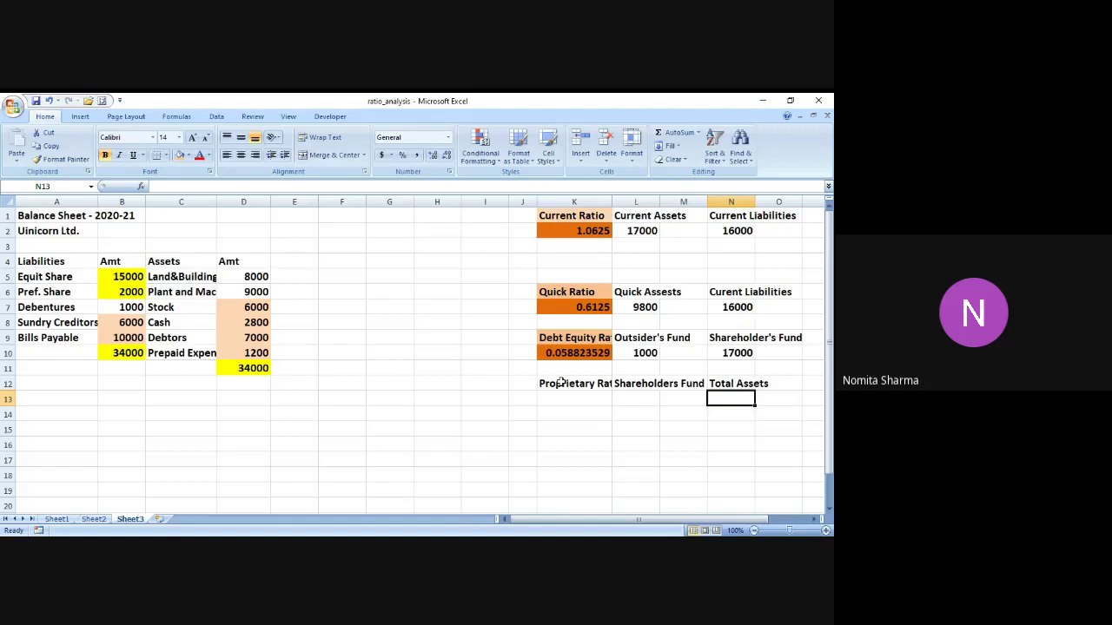
text(34000)
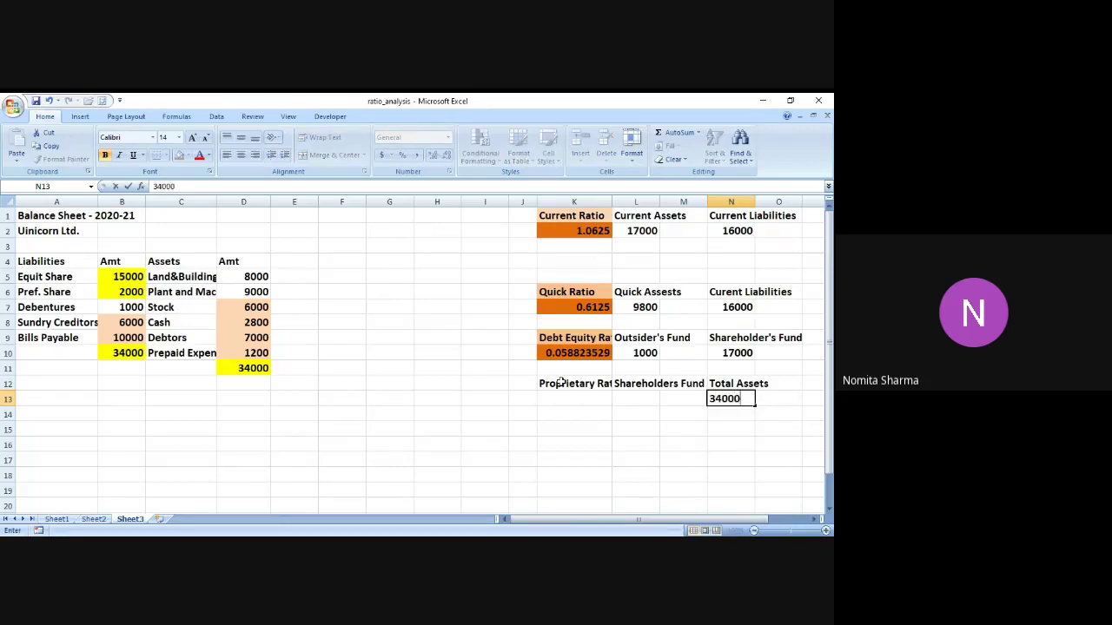
key(Return)
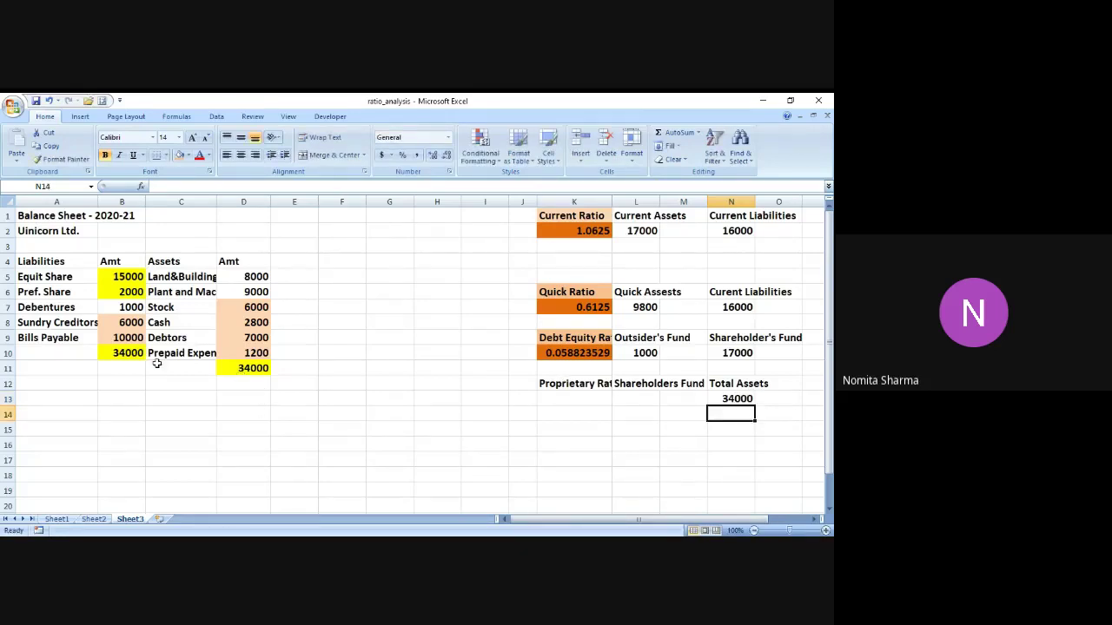
Fill the assets total 34000 in D11 purple.
click(231, 369)
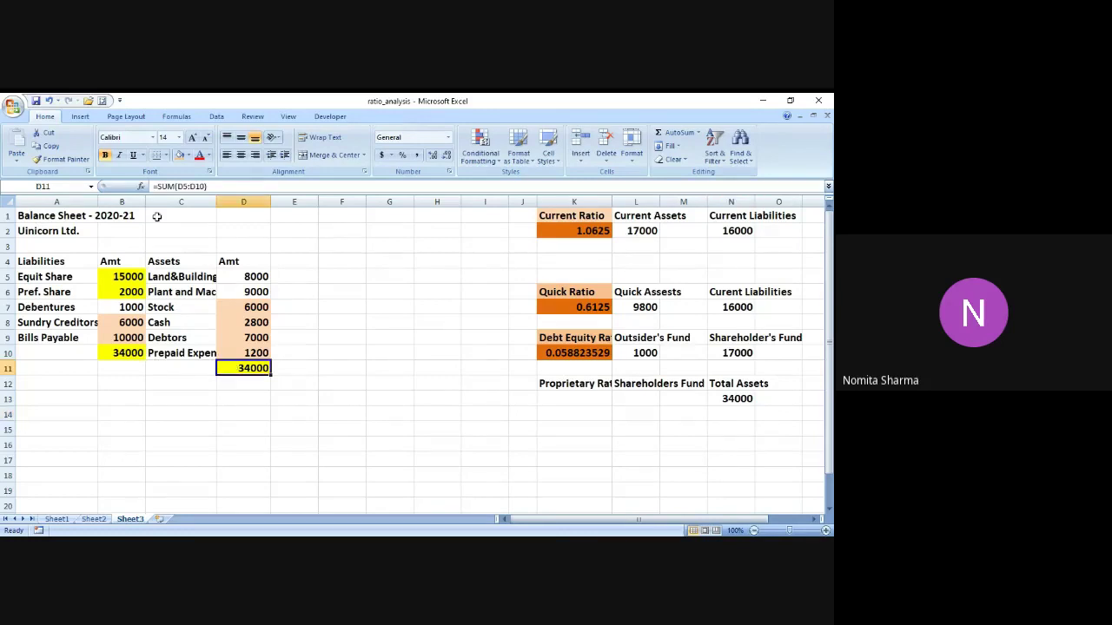
click(189, 155)
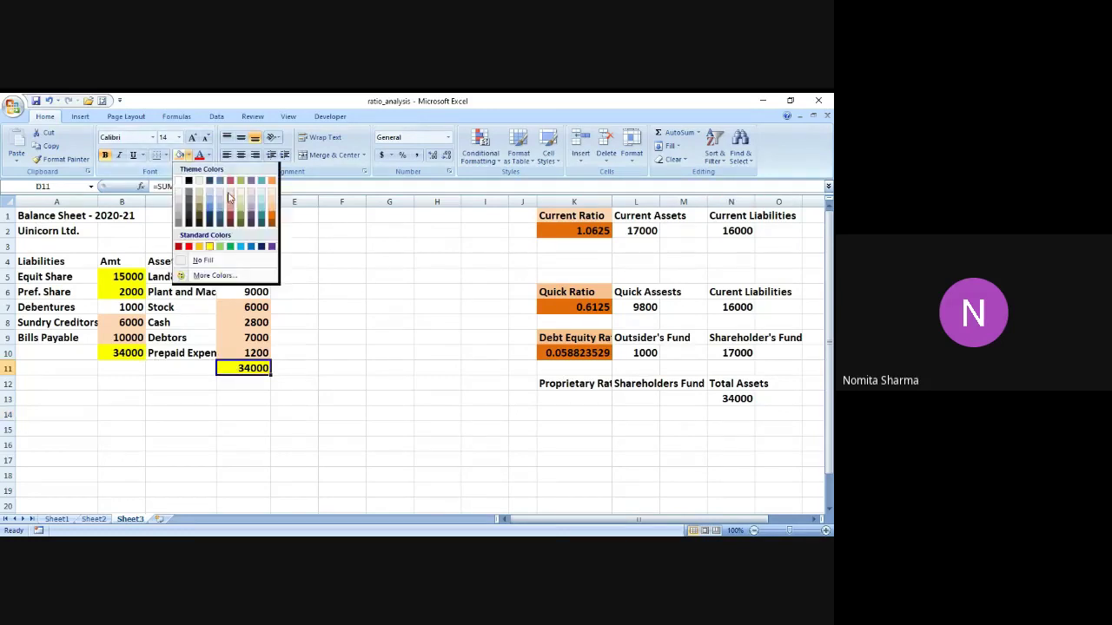
click(250, 209)
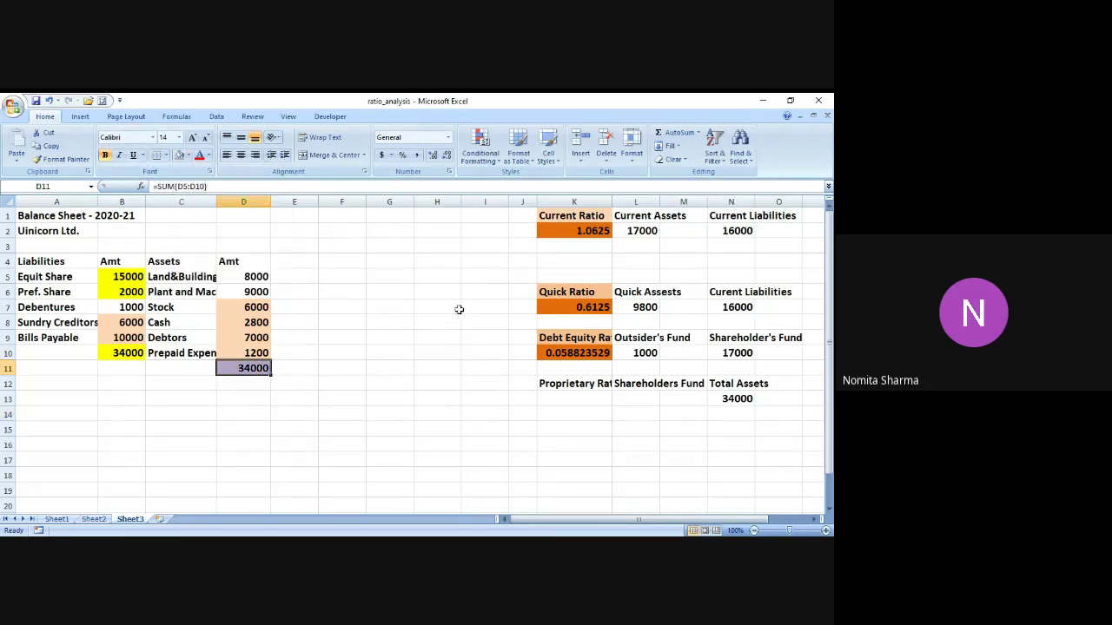
Enter 17000 in L13 and the proprietary ratio =17000/34000 in K13, giving 0.5.
click(646, 396)
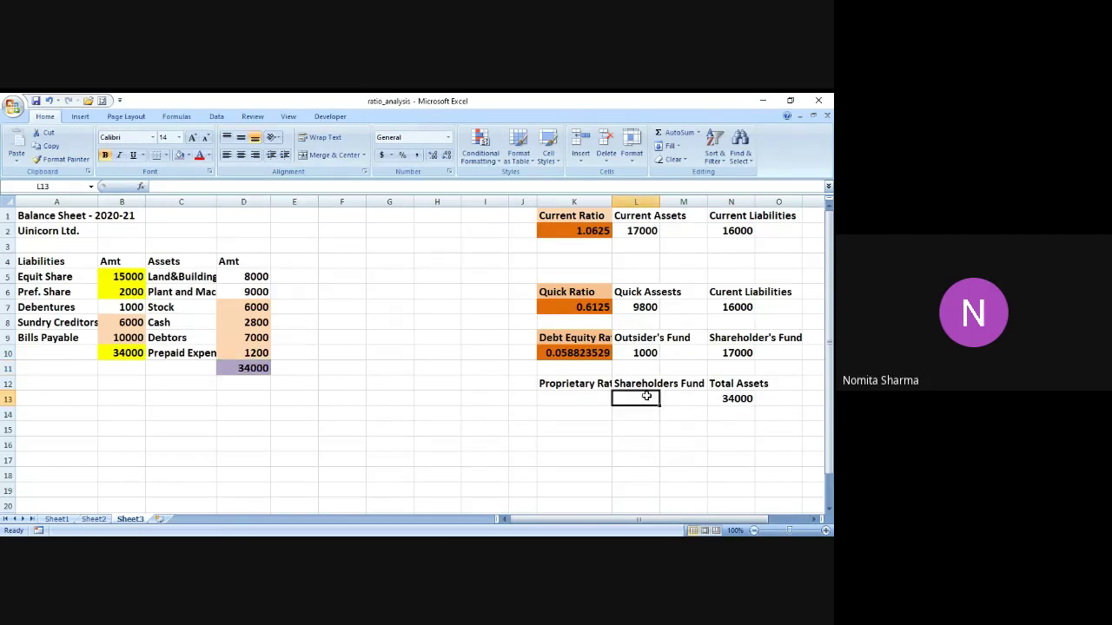
text(17)
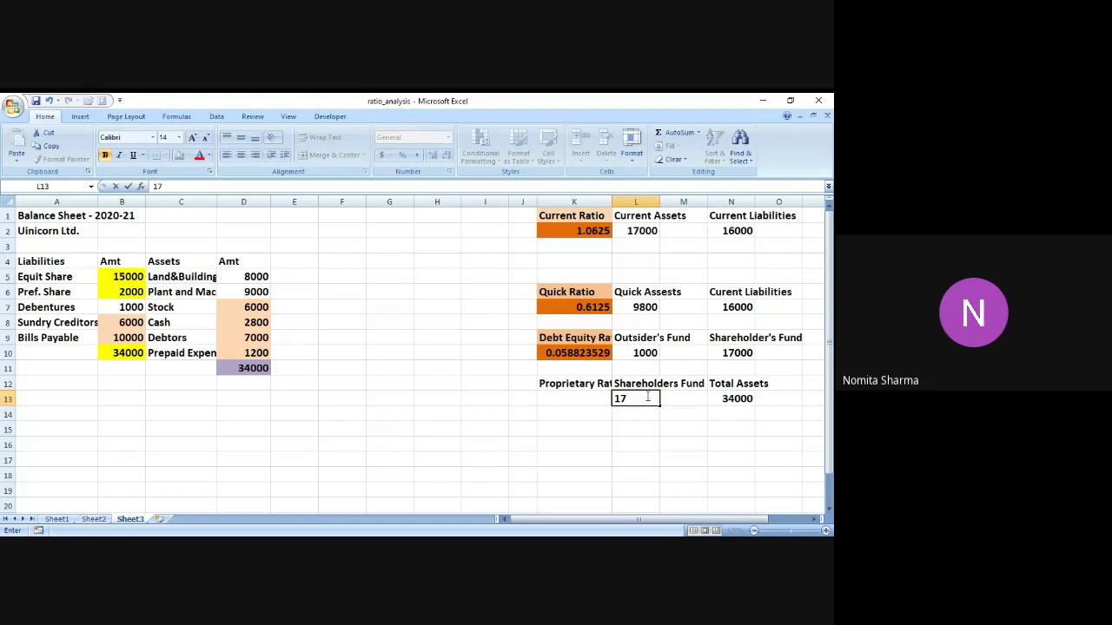
text(000)
key(Return)
key(Left)
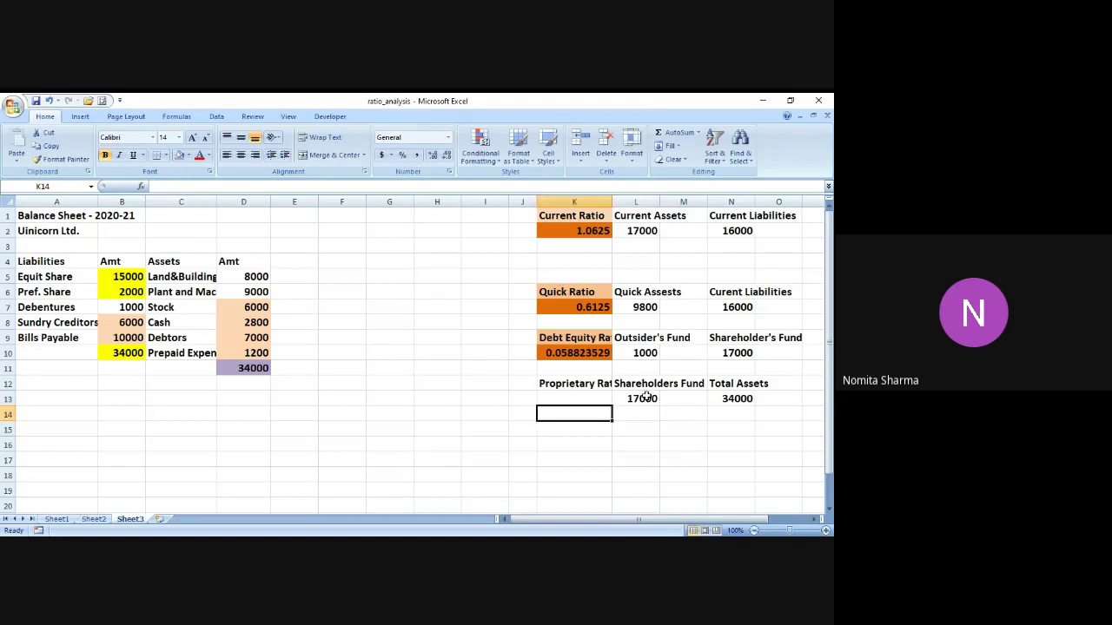
key(Up)
text(=)
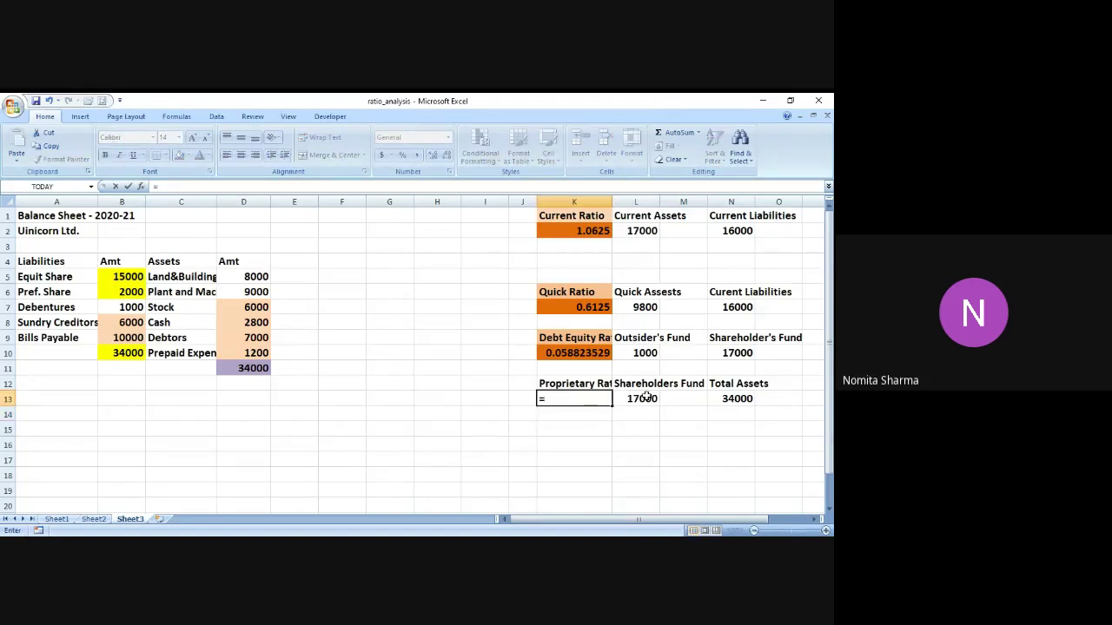
text(17000/34000)
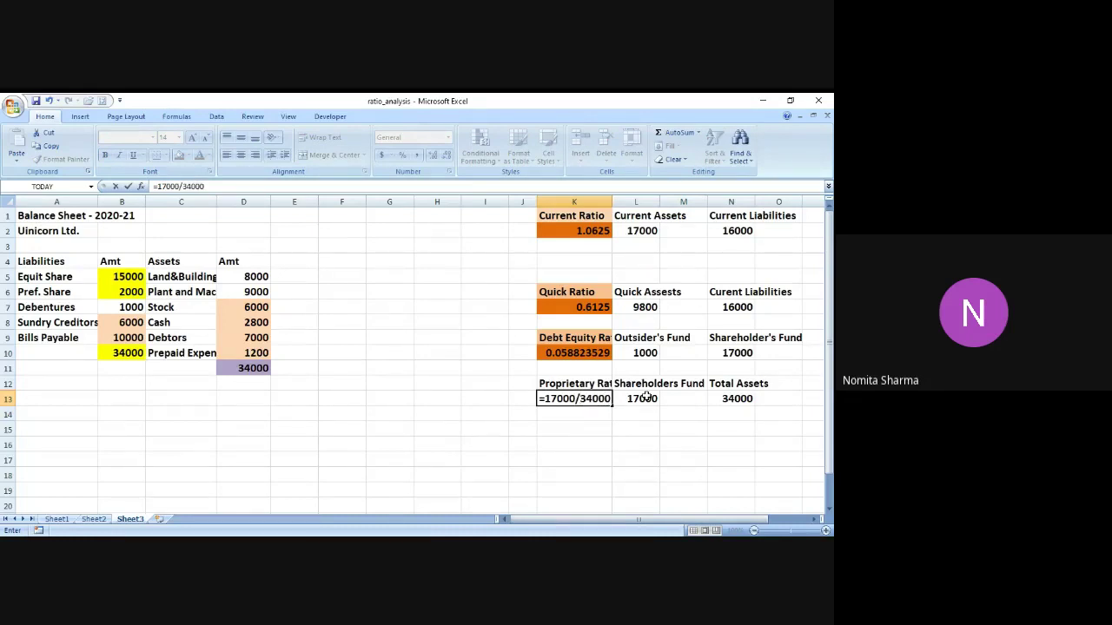
key(Return)
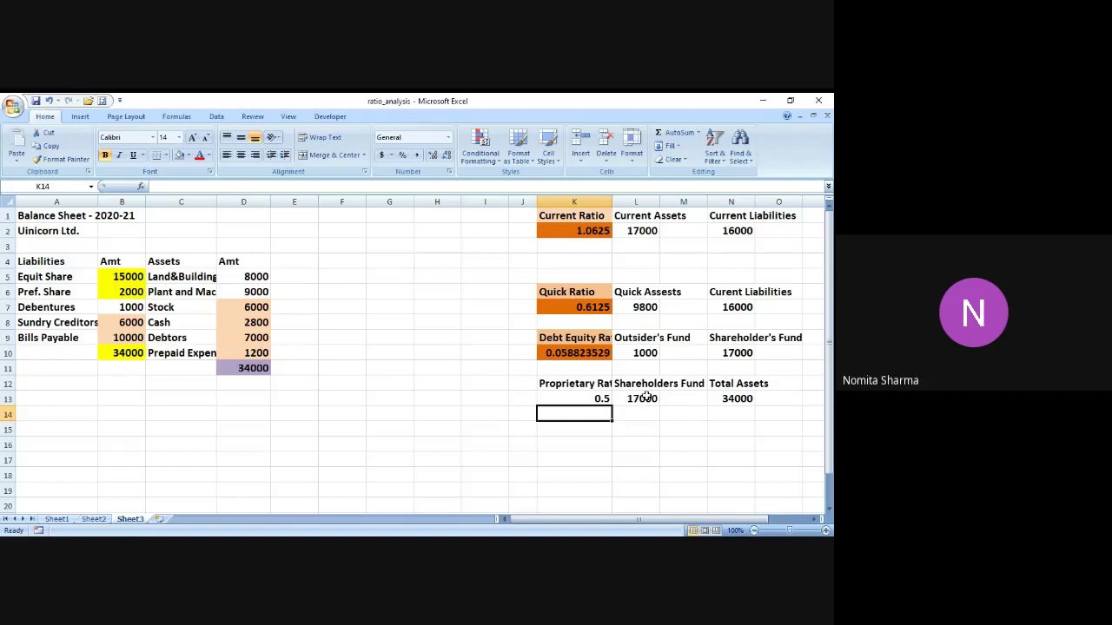
Fill the proprietary ratio result 0.5 in K13 orange.
key(Up)
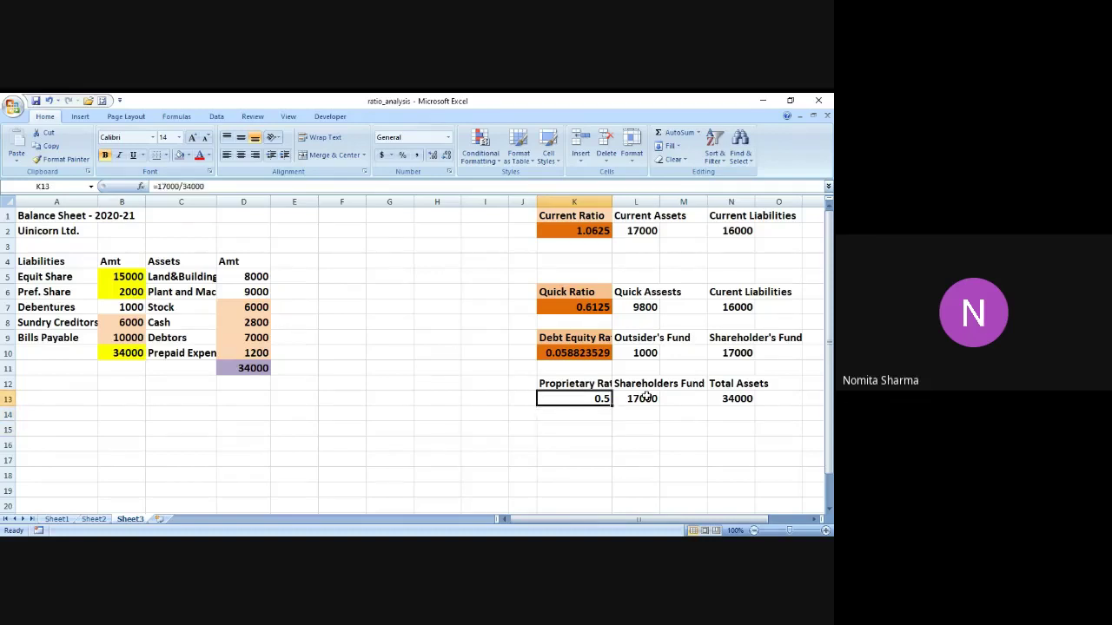
click(188, 159)
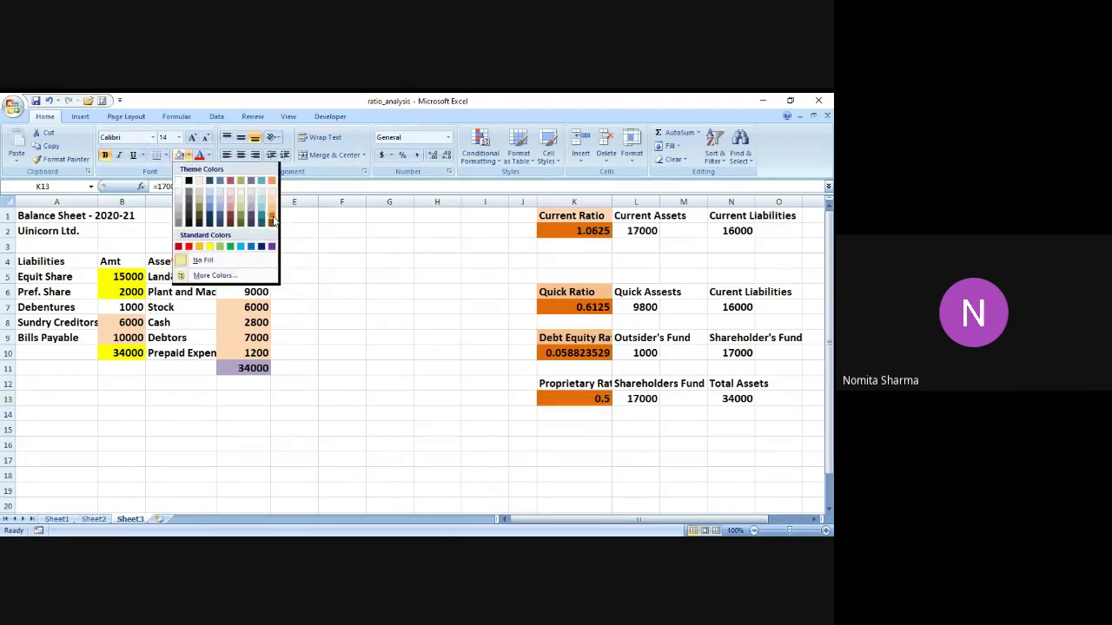
click(272, 219)
Give the Proprietary Ratio heading in K12 a light orange fill.
click(559, 386)
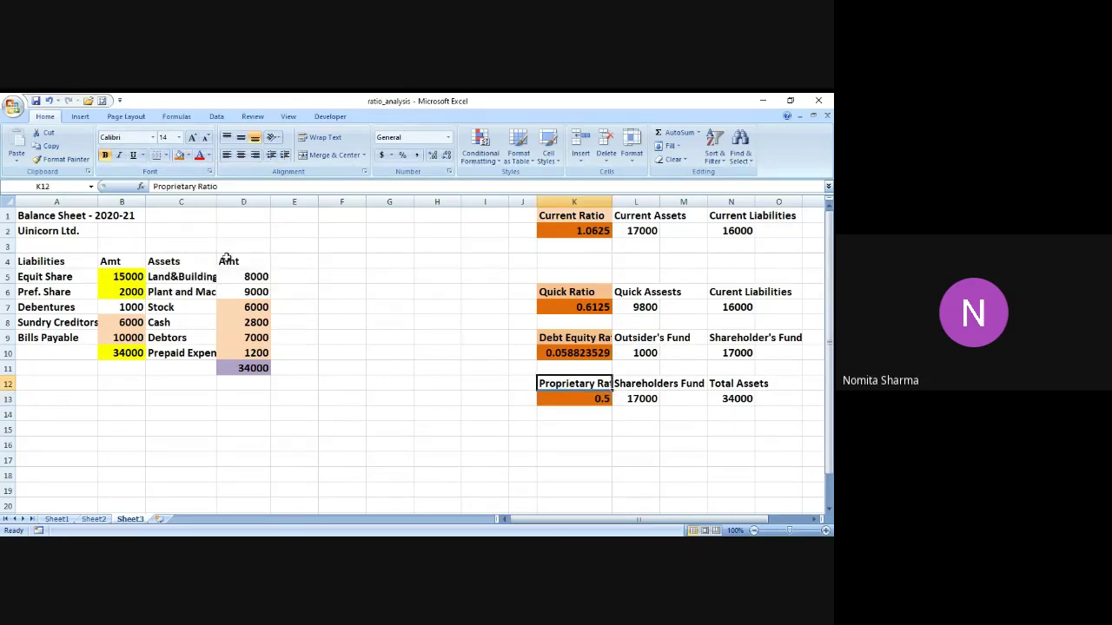
click(189, 156)
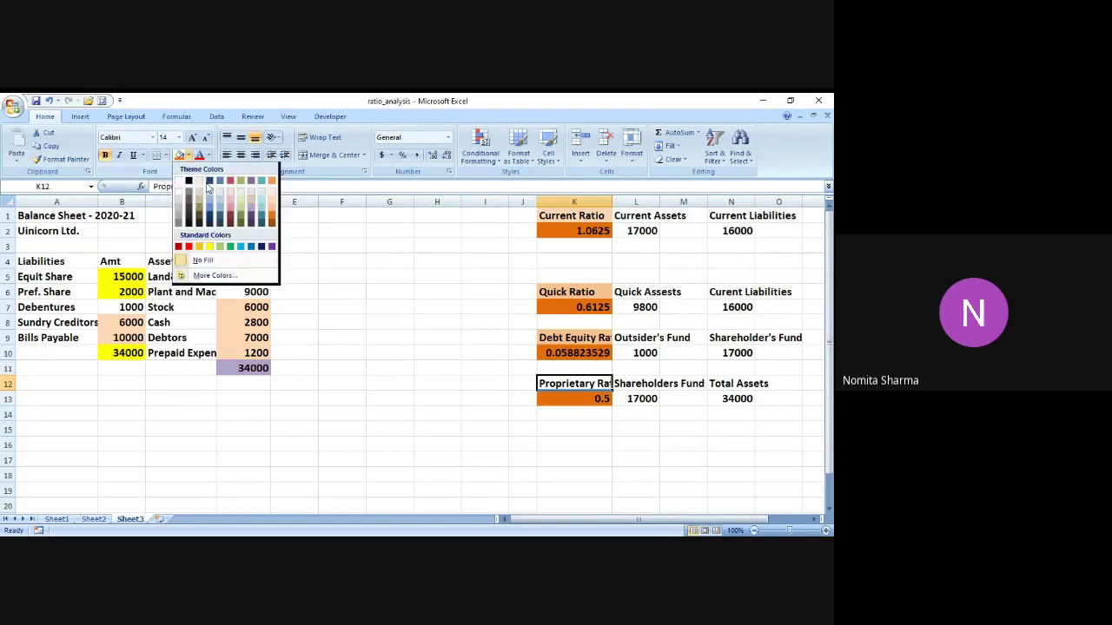
click(272, 209)
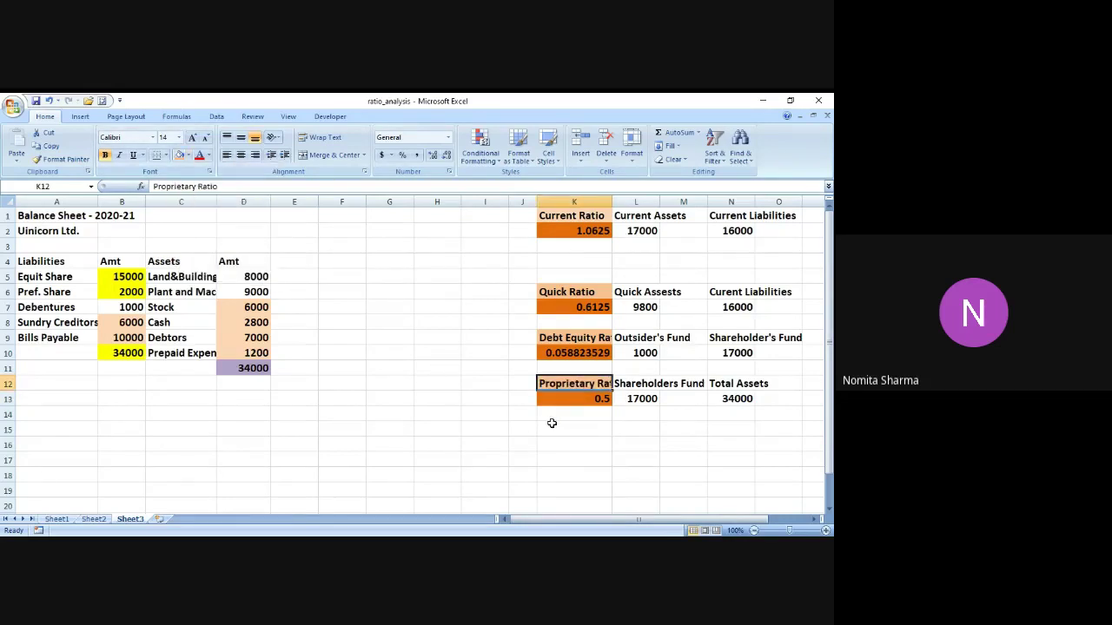
click(551, 425)
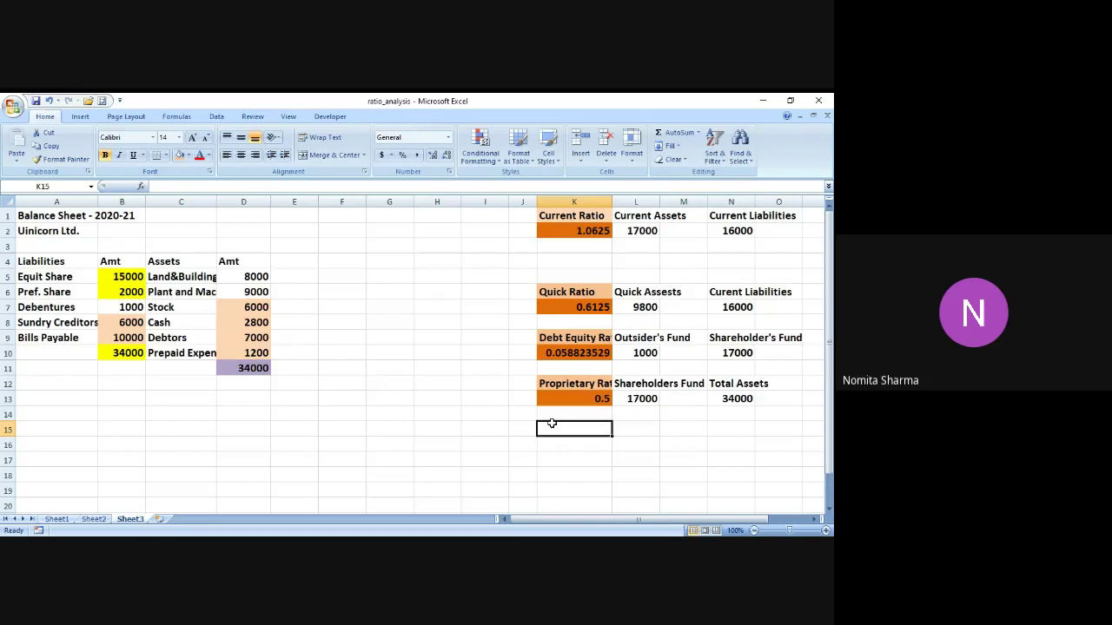
Enter the headings 'Fixed Assets Ratio' in K15 and 'Fixed Assets' in L15.
text(Fixed)
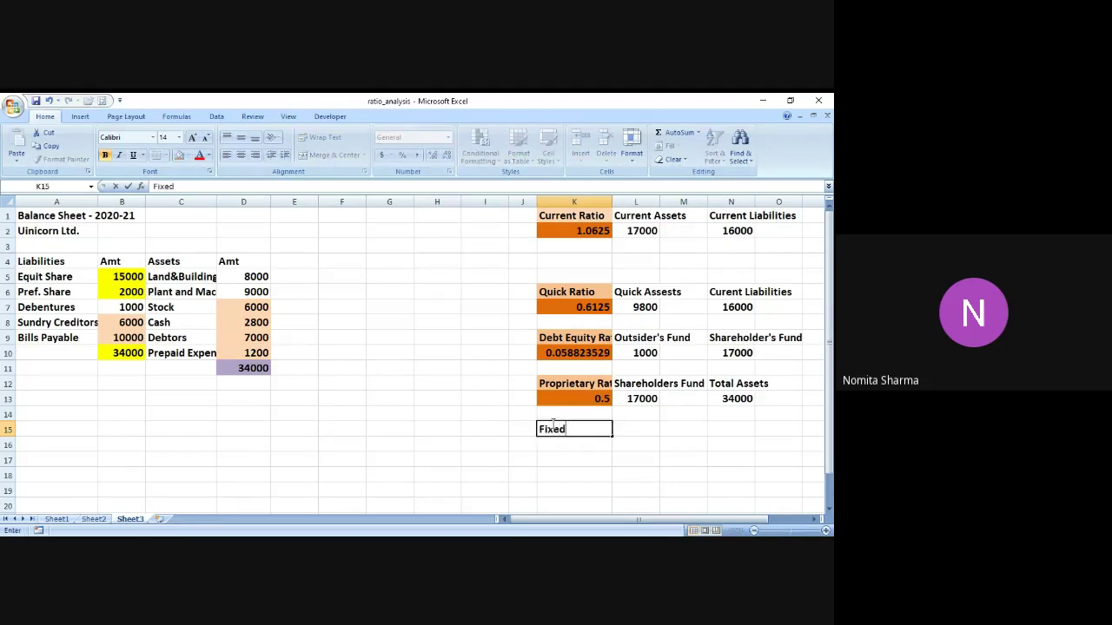
text( Assets Ratio)
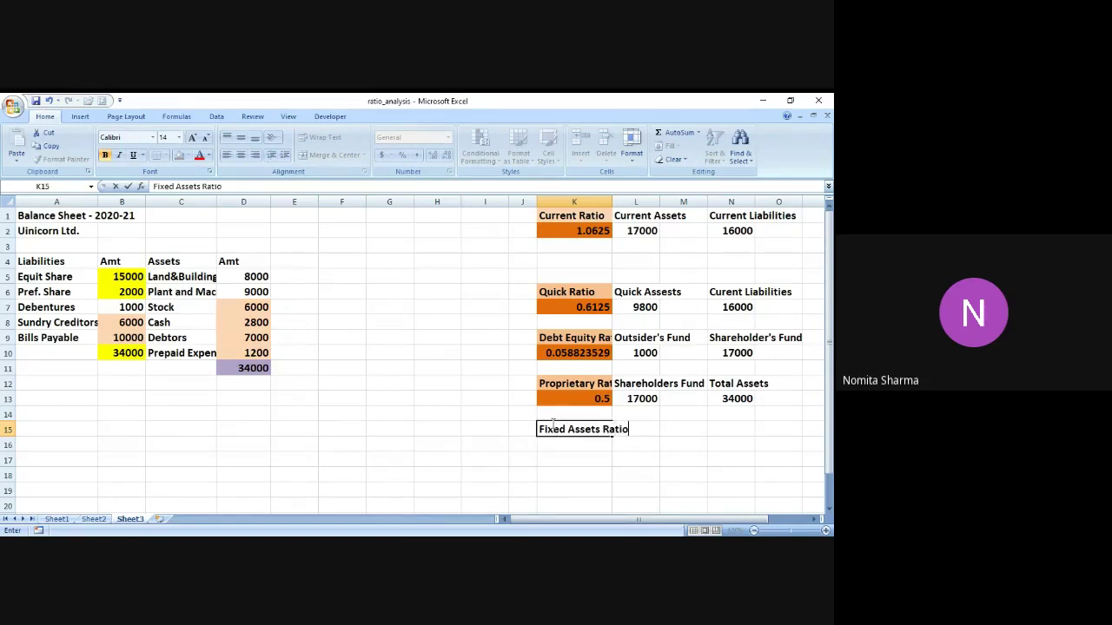
key(Return)
key(Up)
key(Right)
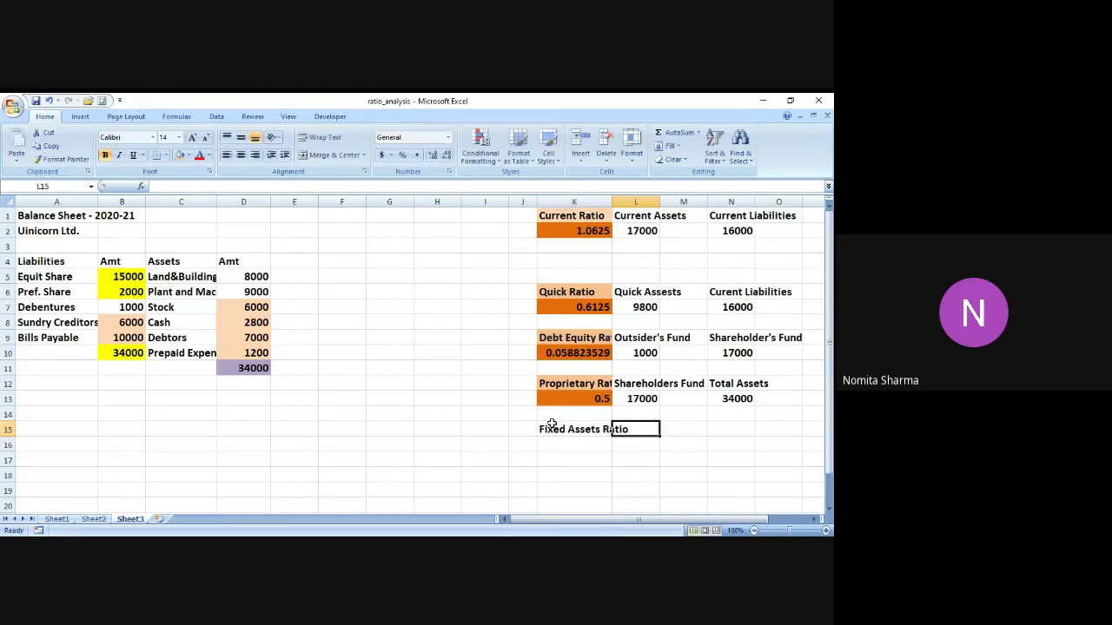
text(Fi)
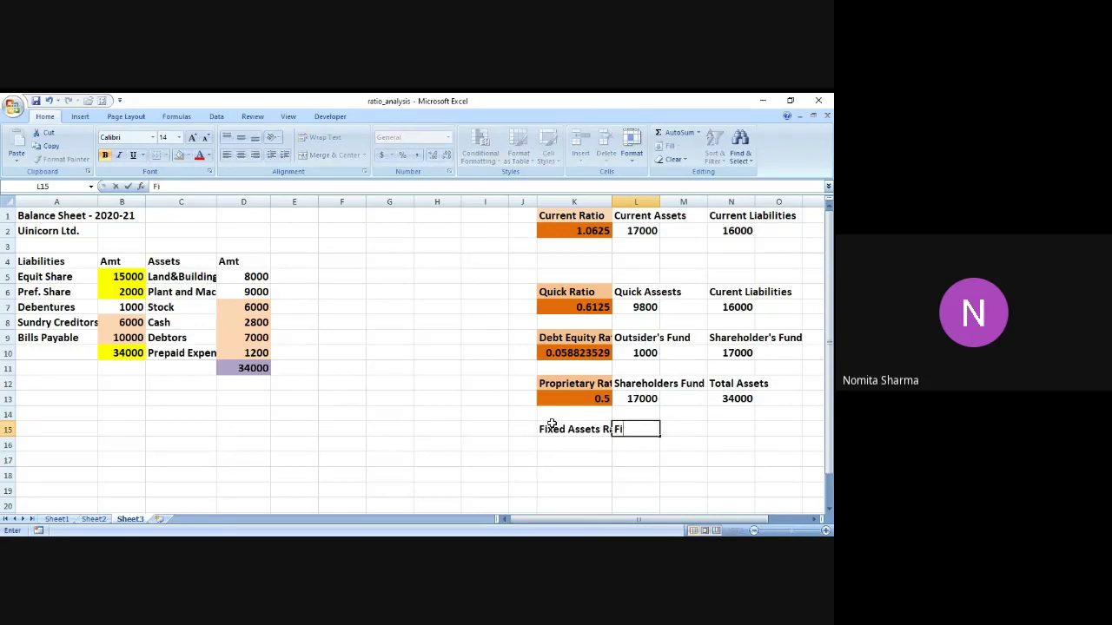
text(xed Assets)
key(Right)
key(Right)
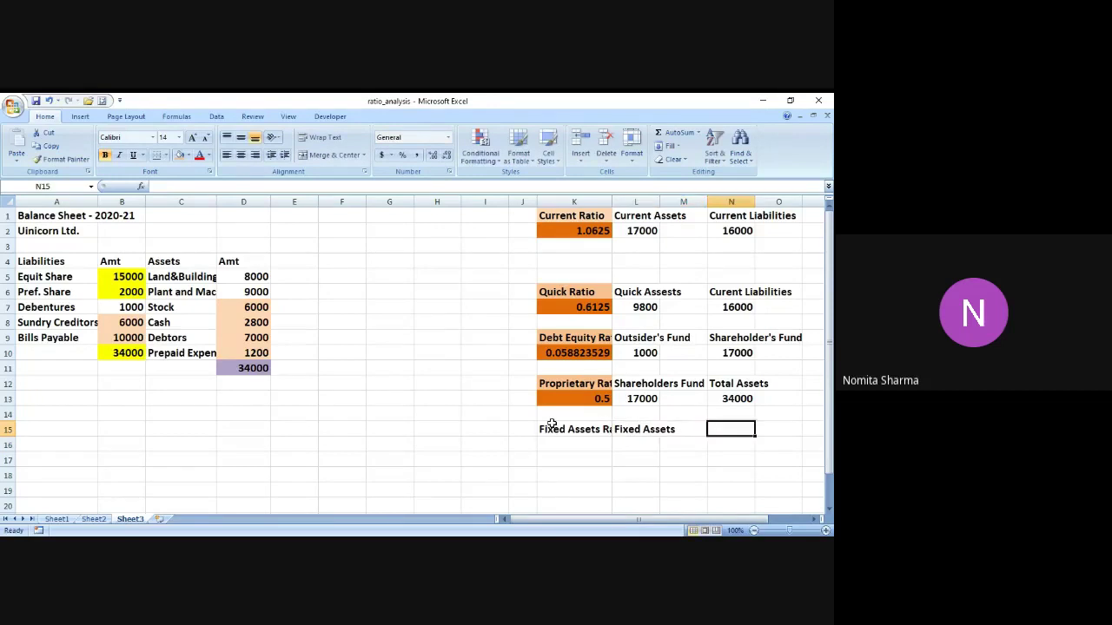
Enter the heading 'Long term funds' in N15 and start =15000+2000+1000 below it.
text(T)
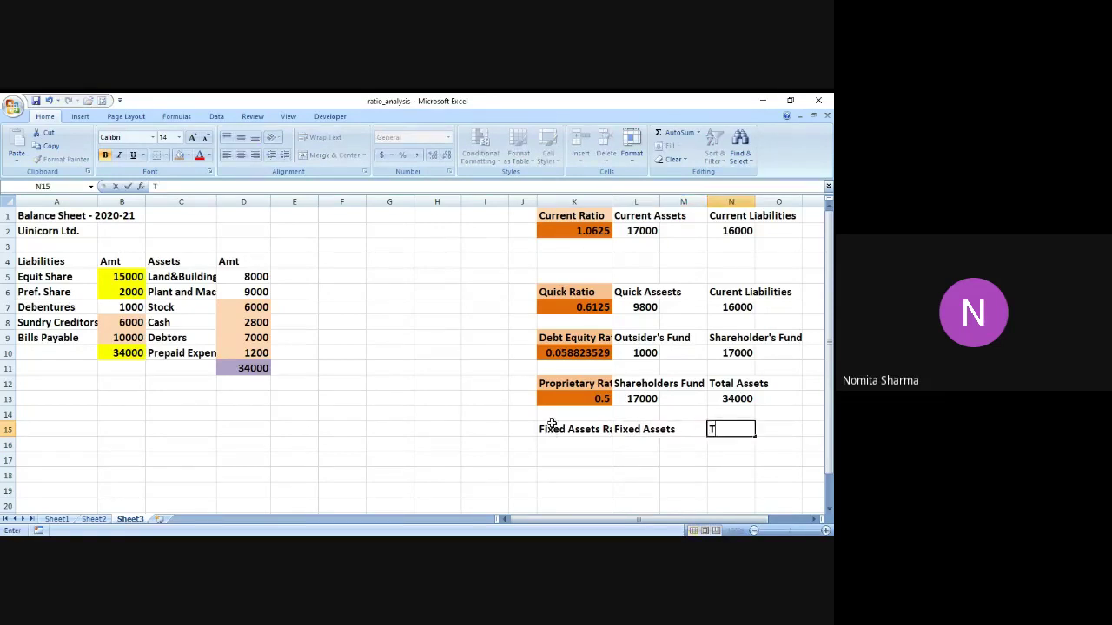
key(BackSpace)
text(Long term funds)
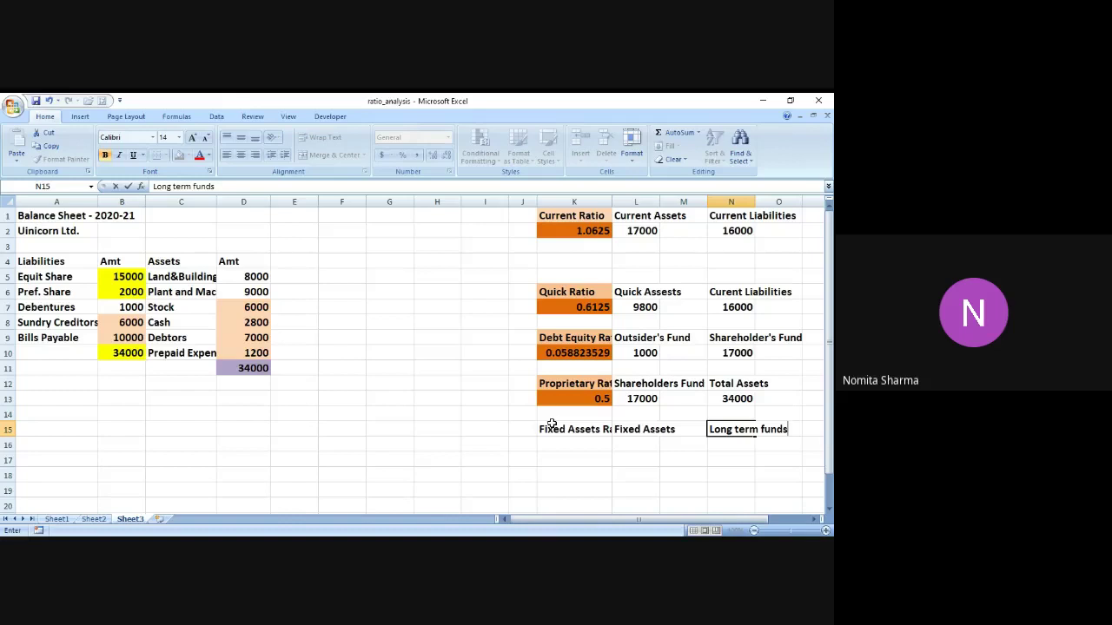
key(Return)
text(=)
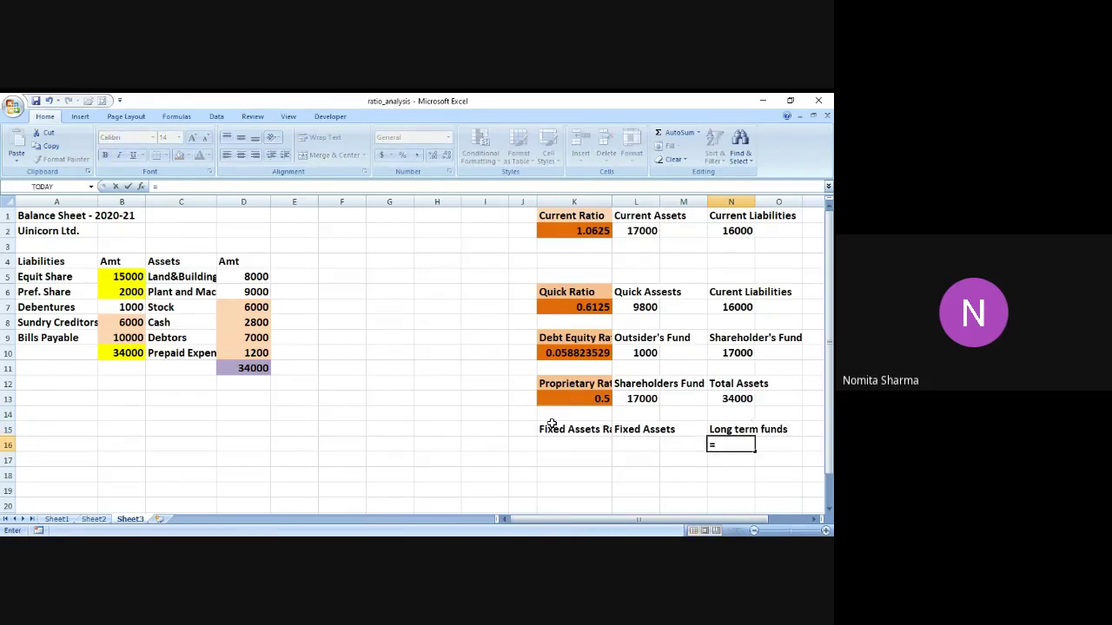
text(15000+2000)
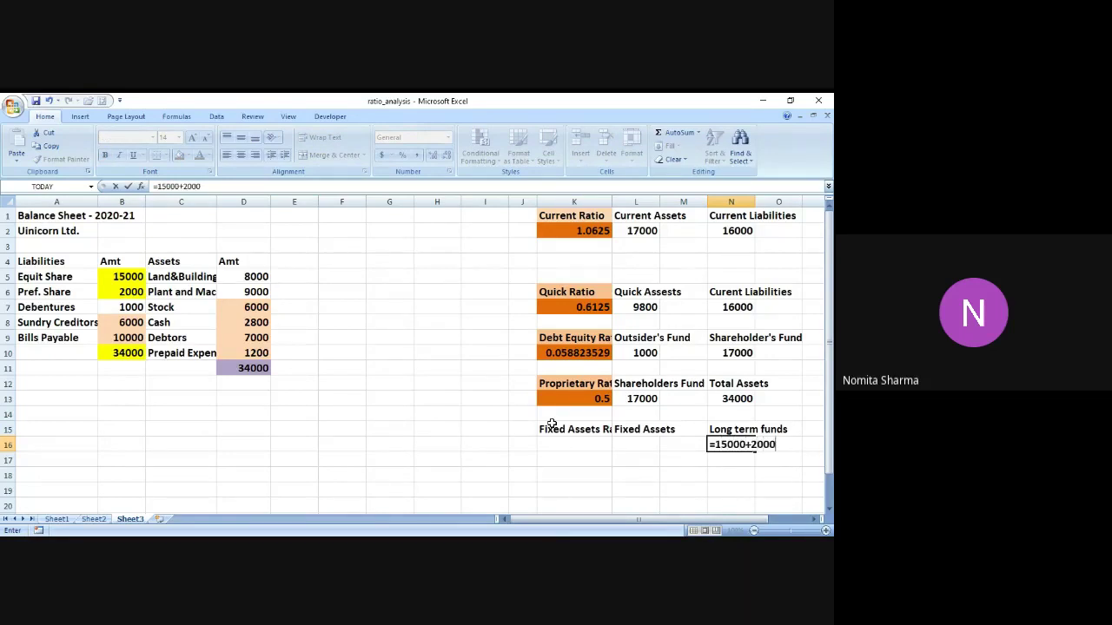
text(+1000)
Complete the long term funds total 18000 and fill the Debentures amount 1000 in B7 yellow.
key(Return)
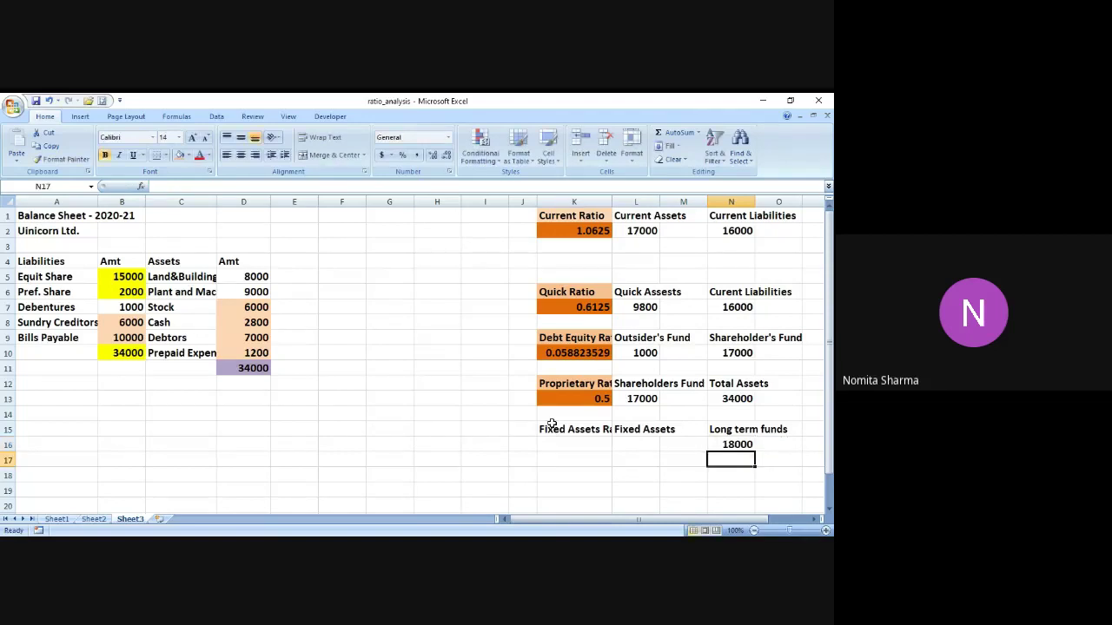
click(140, 306)
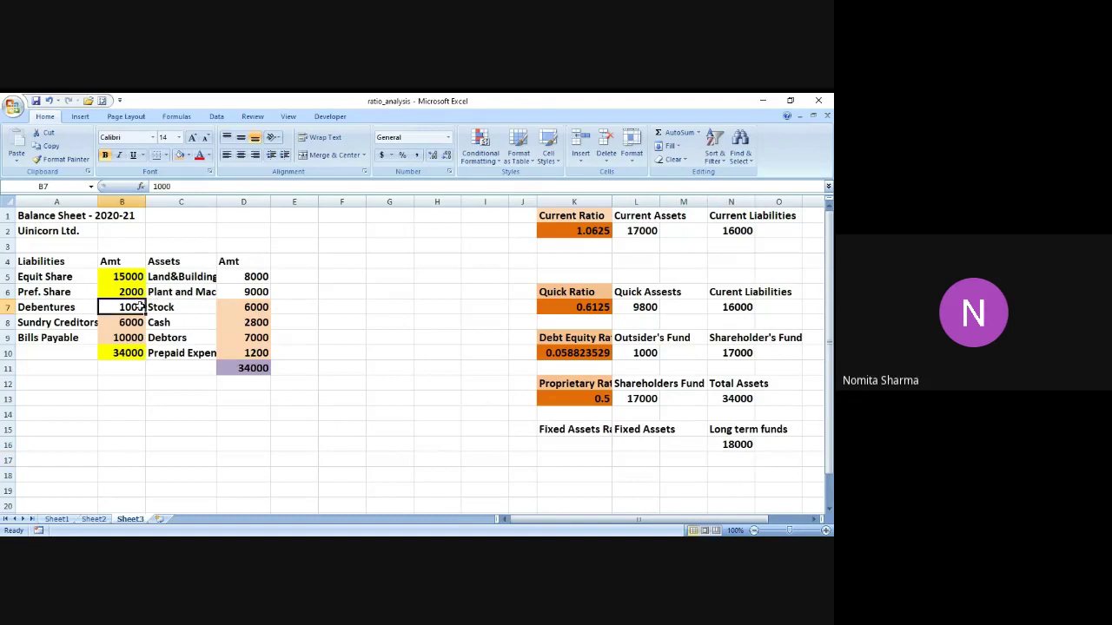
click(189, 155)
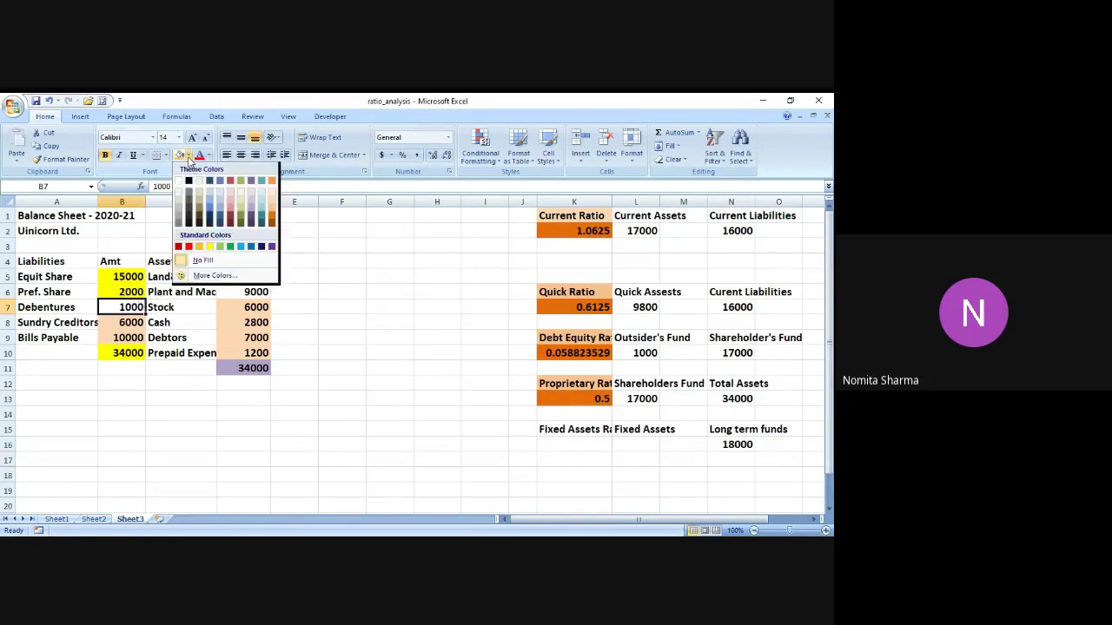
click(209, 246)
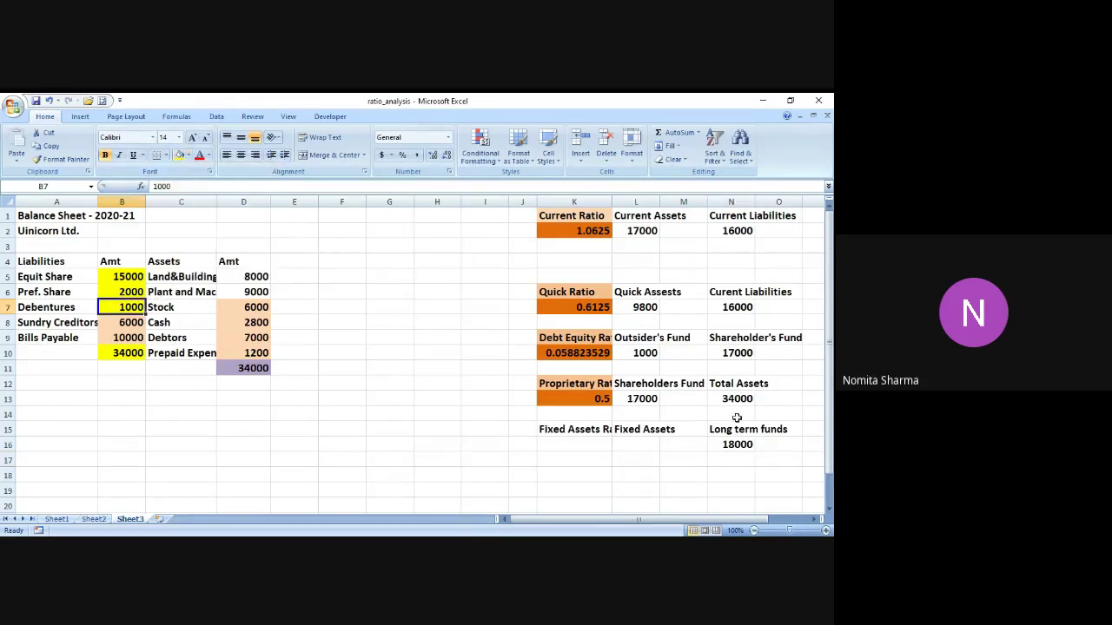
click(641, 445)
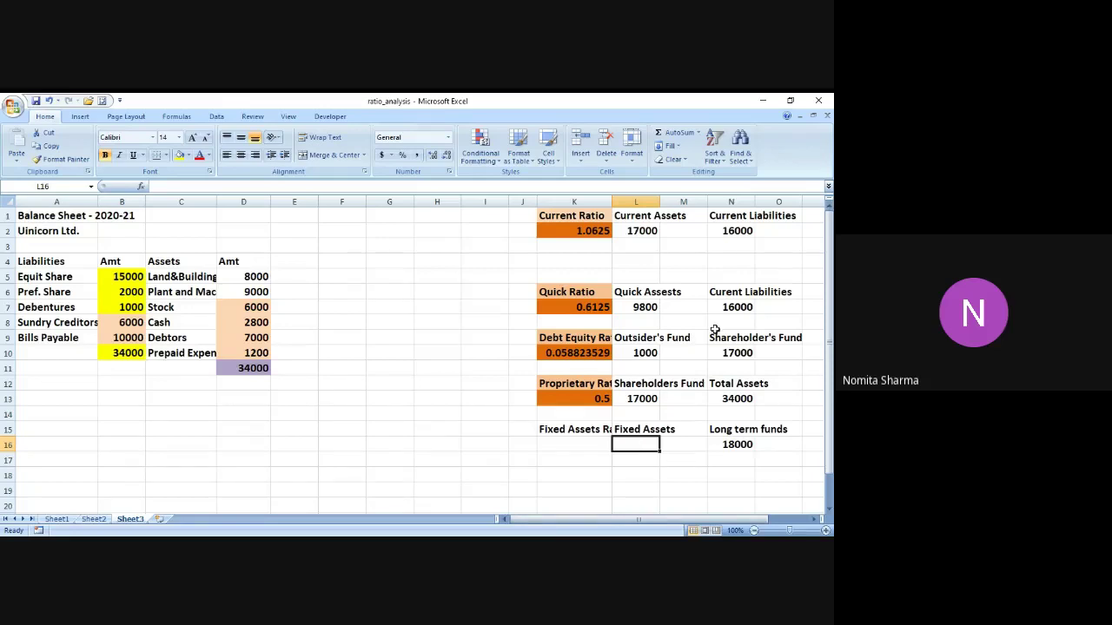
Fill the fixed asset amounts 8000 and 9000 in D5:D6 green.
click(257, 275)
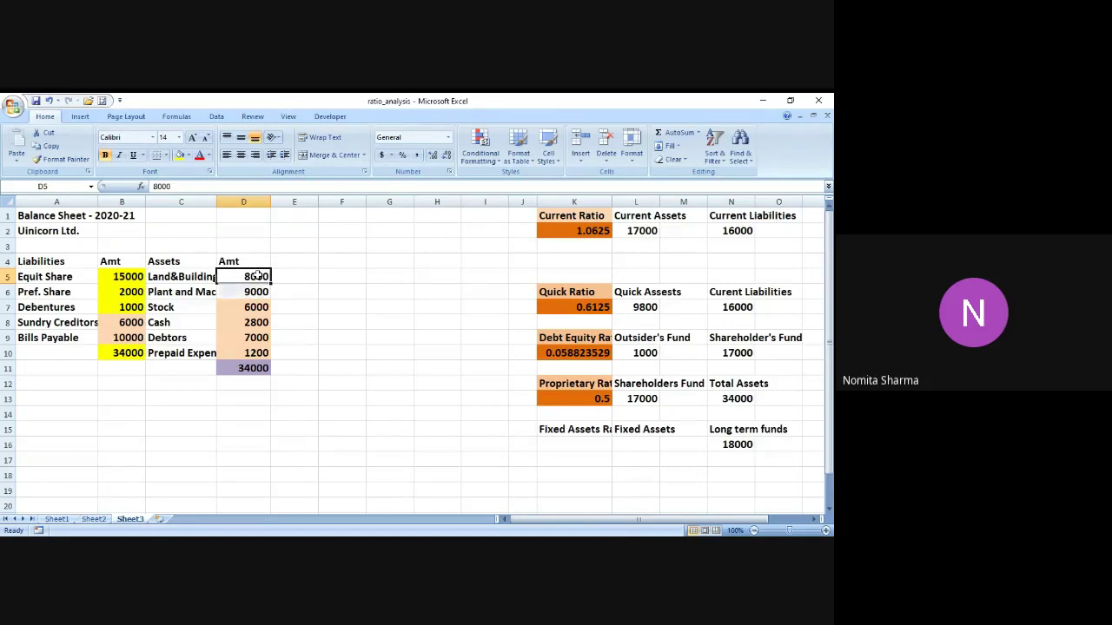
drag(257, 274, 258, 291)
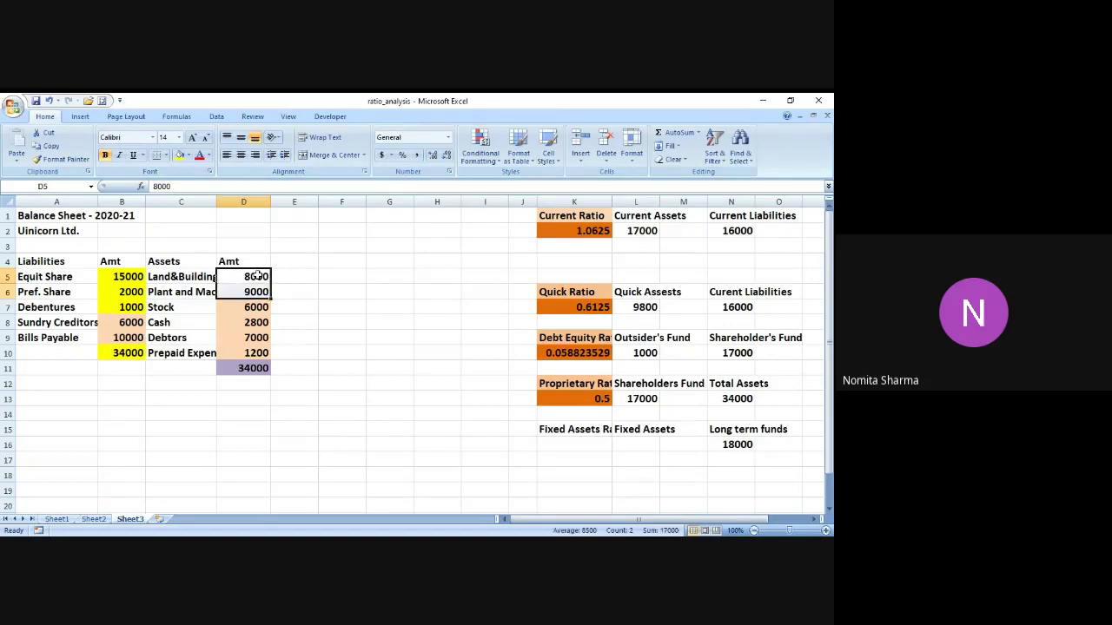
click(187, 155)
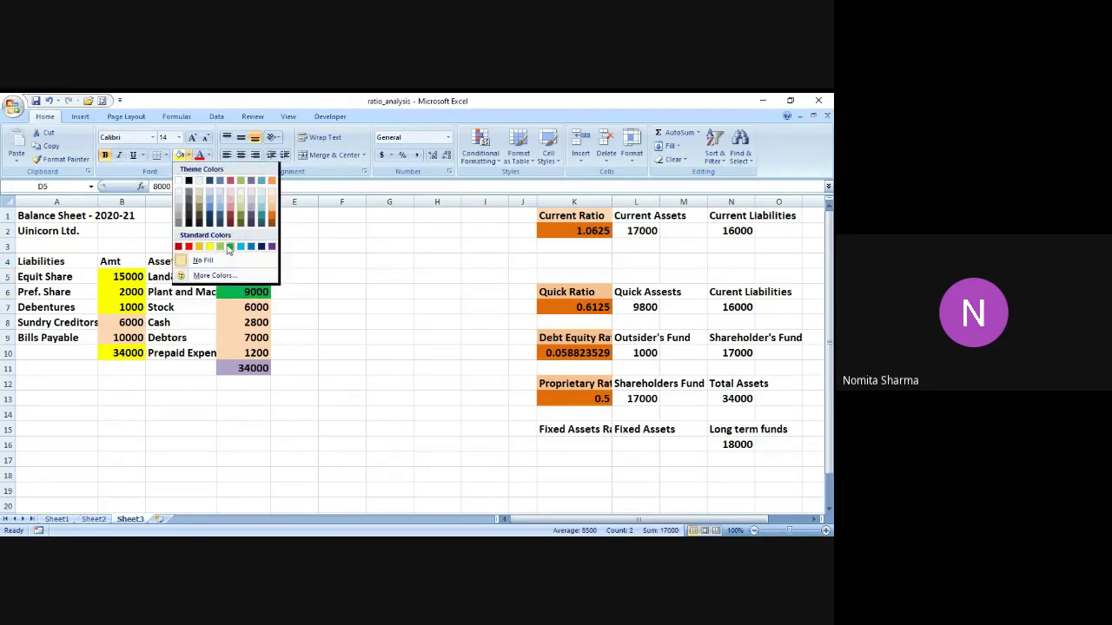
click(228, 248)
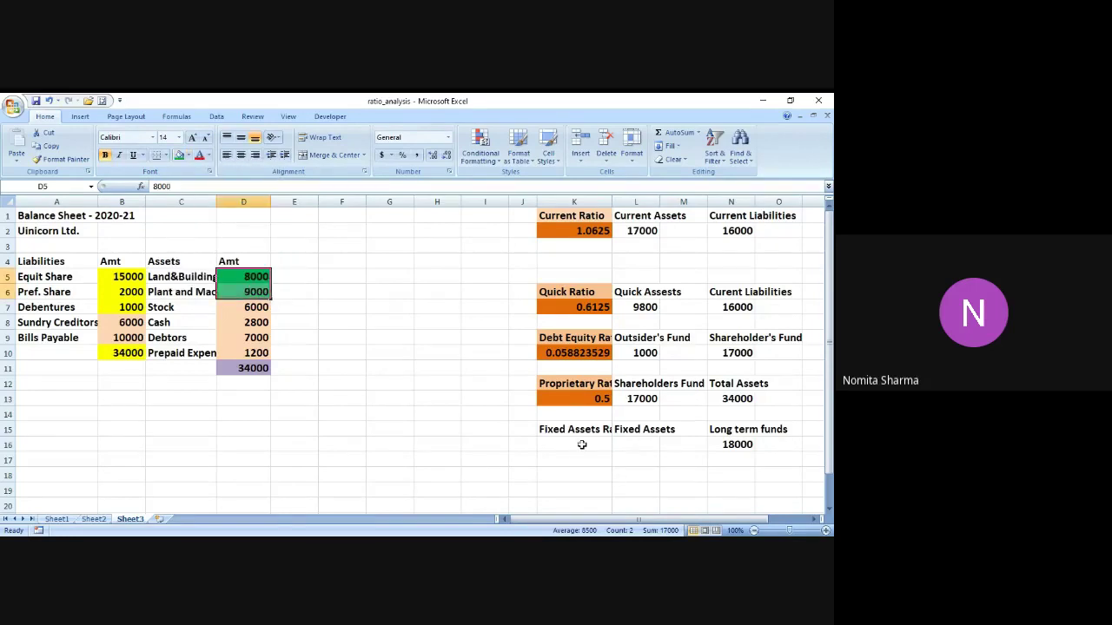
Enter =8000+9000 in L16 to show Fixed Assets of 17000.
text(=)
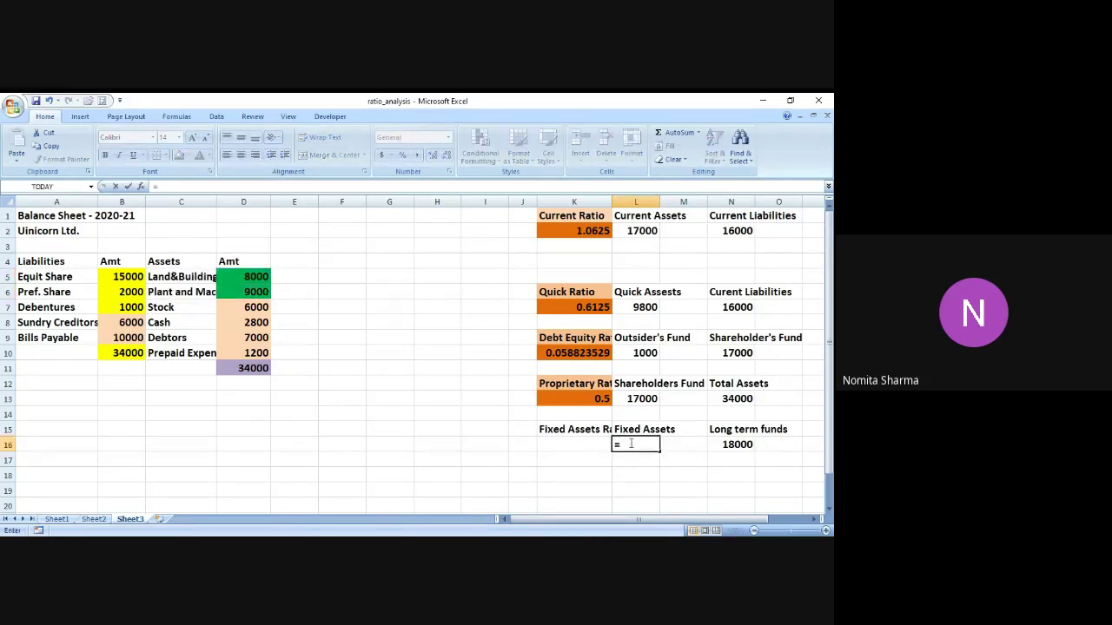
text(8000+9000)
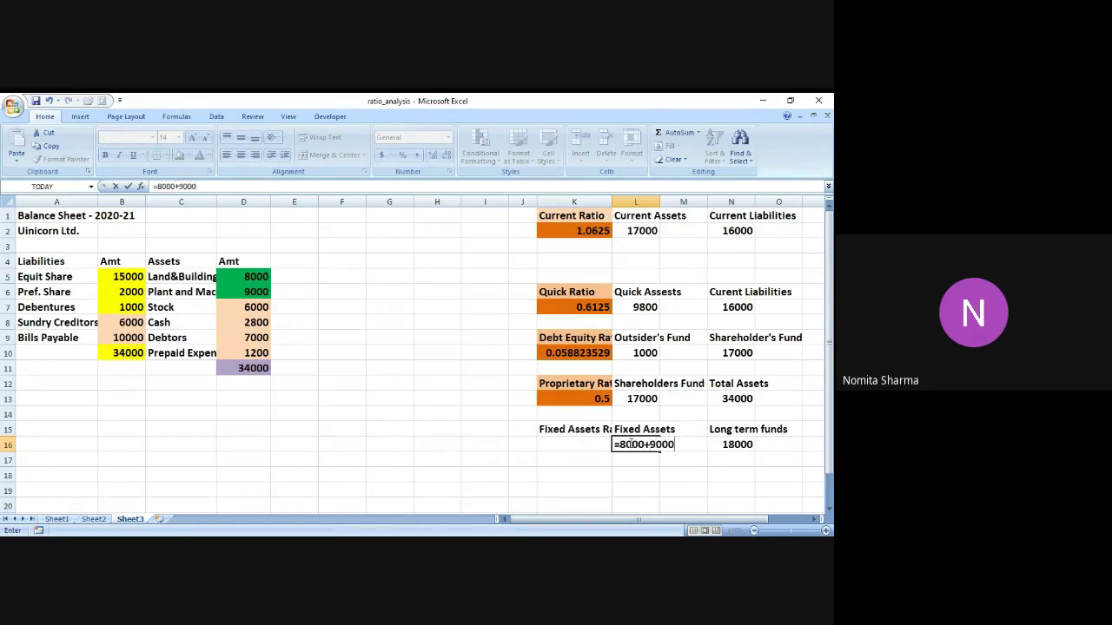
key(Return)
key(Left)
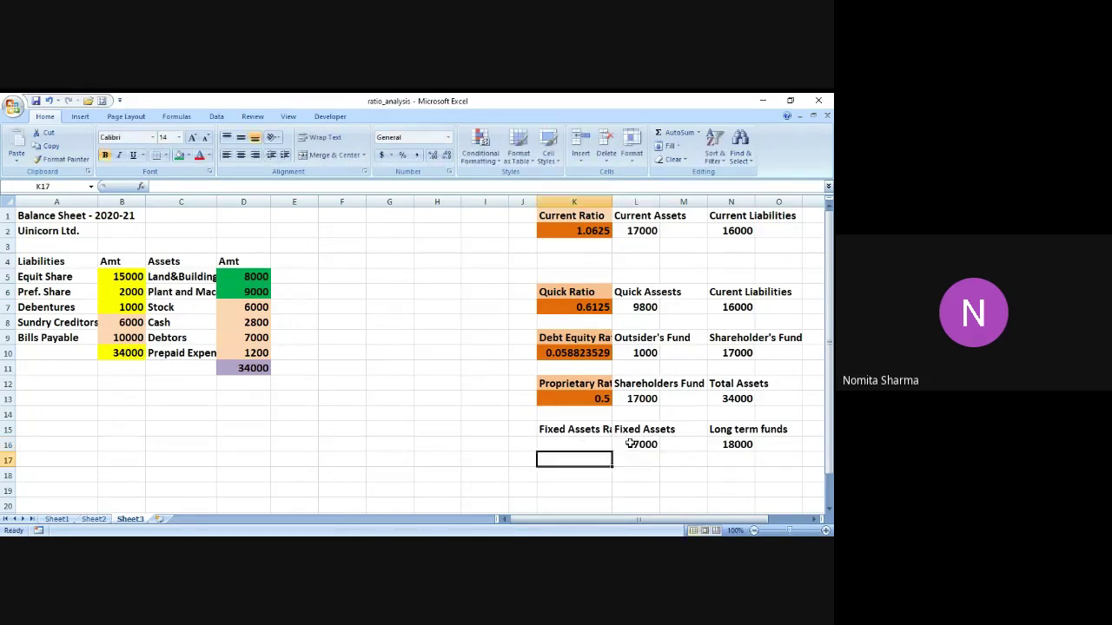
Enter =17000/18000 in K16, giving a Fixed Assets Ratio of 0.944444444.
key(Up)
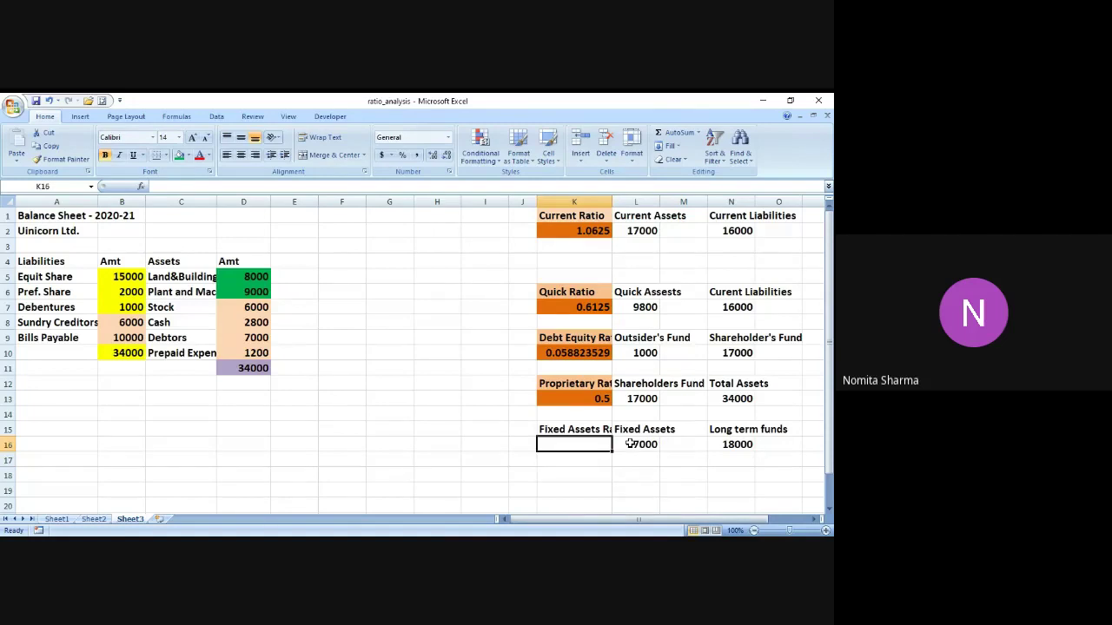
text(=)
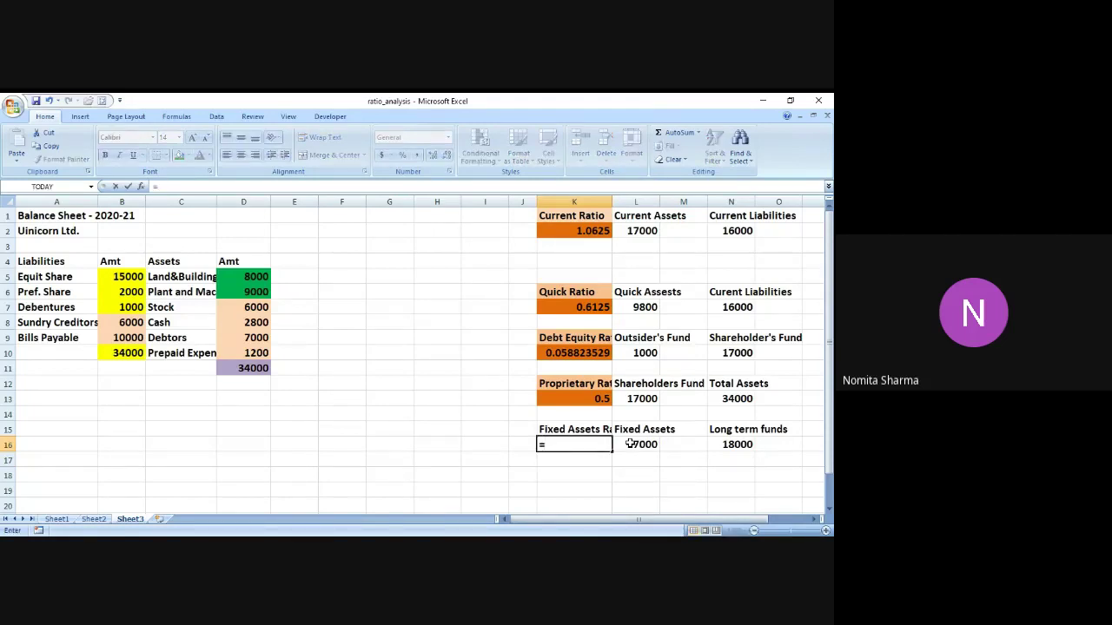
text(17000/18000)
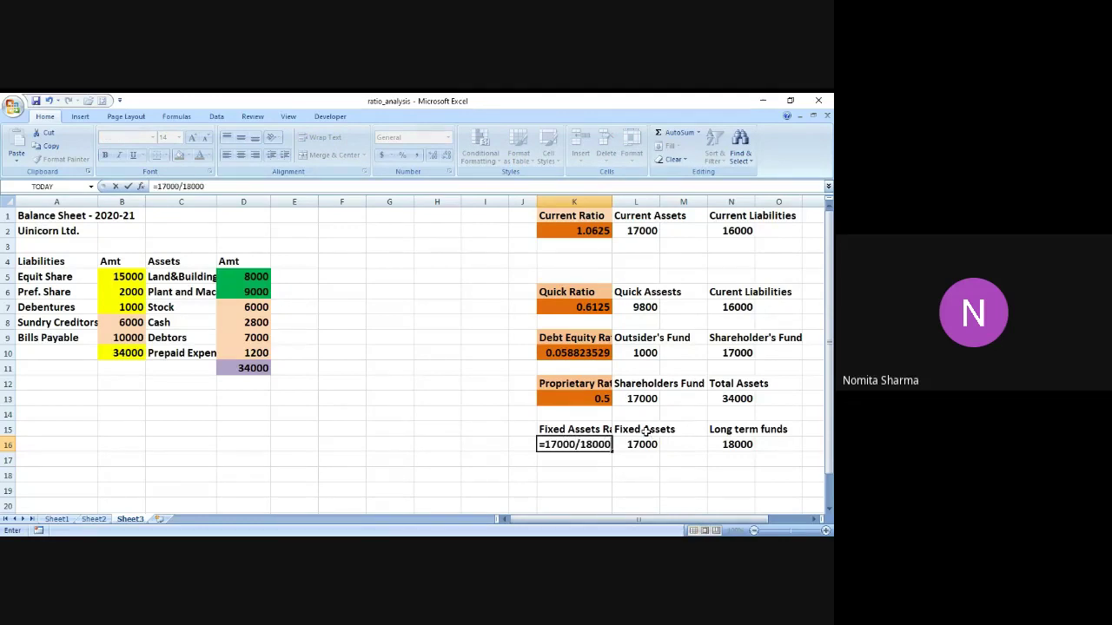
key(Return)
key(Up)
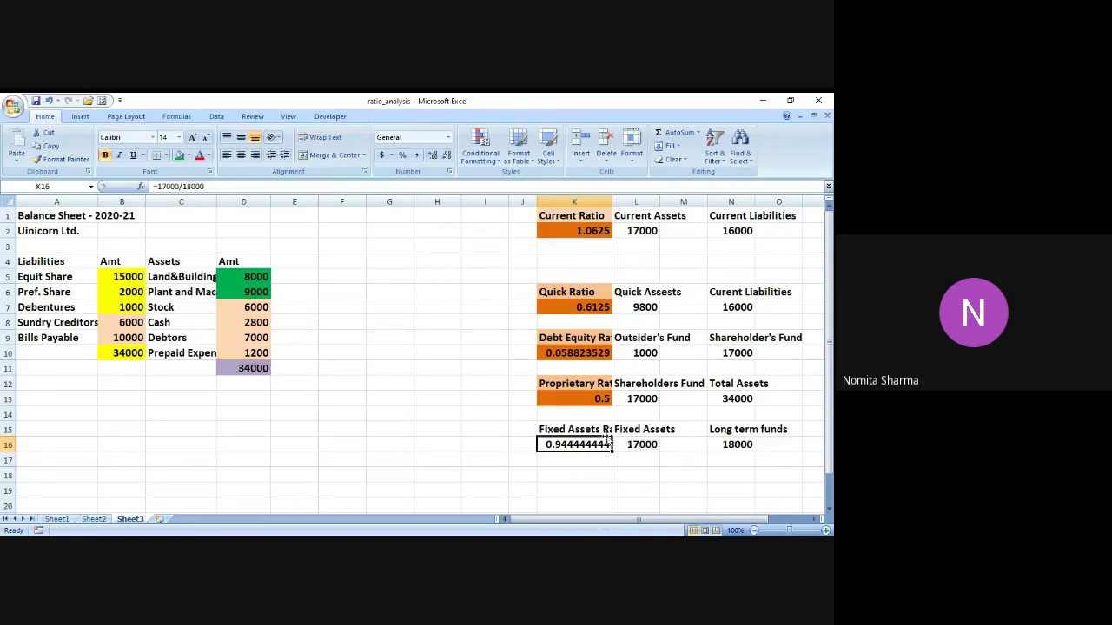
Fill the Fixed Assets Ratio heading in K15 orange.
click(572, 431)
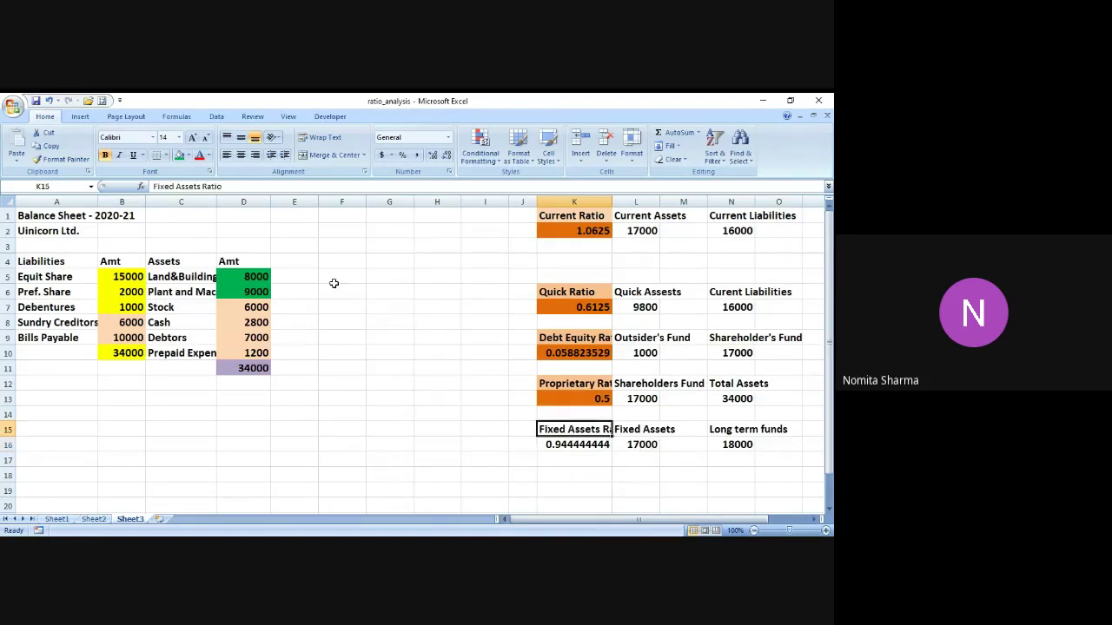
click(189, 156)
click(271, 217)
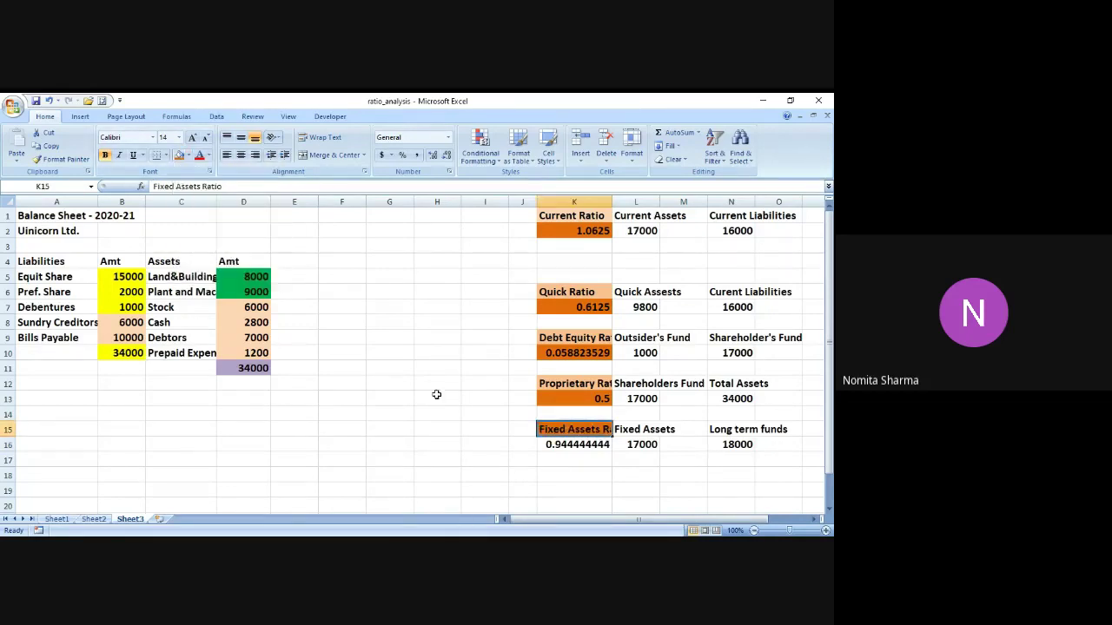
drag(563, 445, 278, 257)
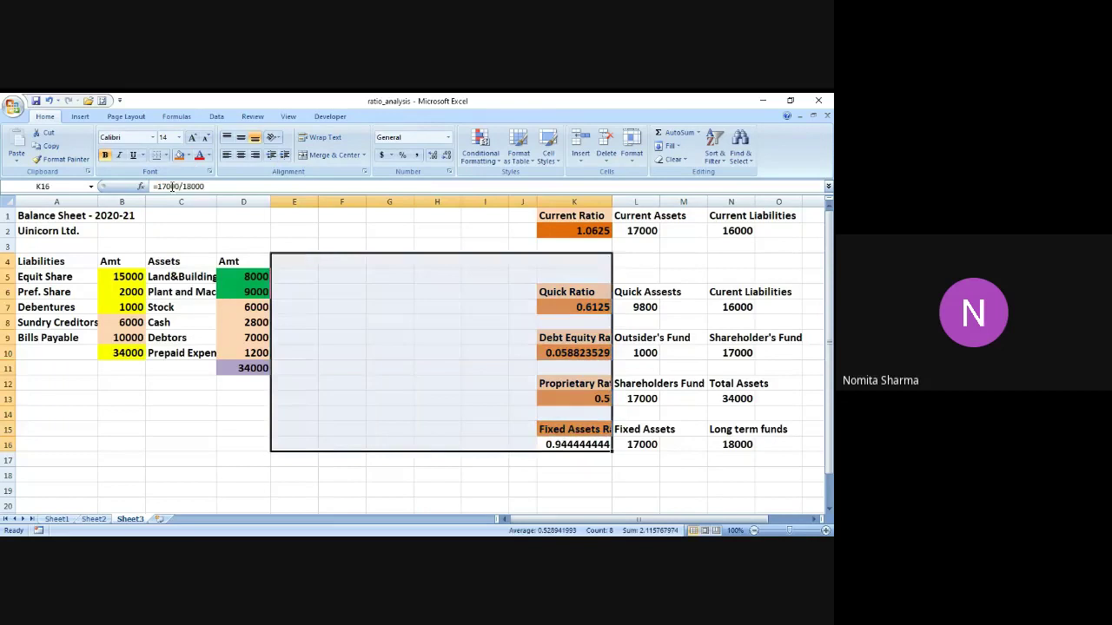
click(446, 410)
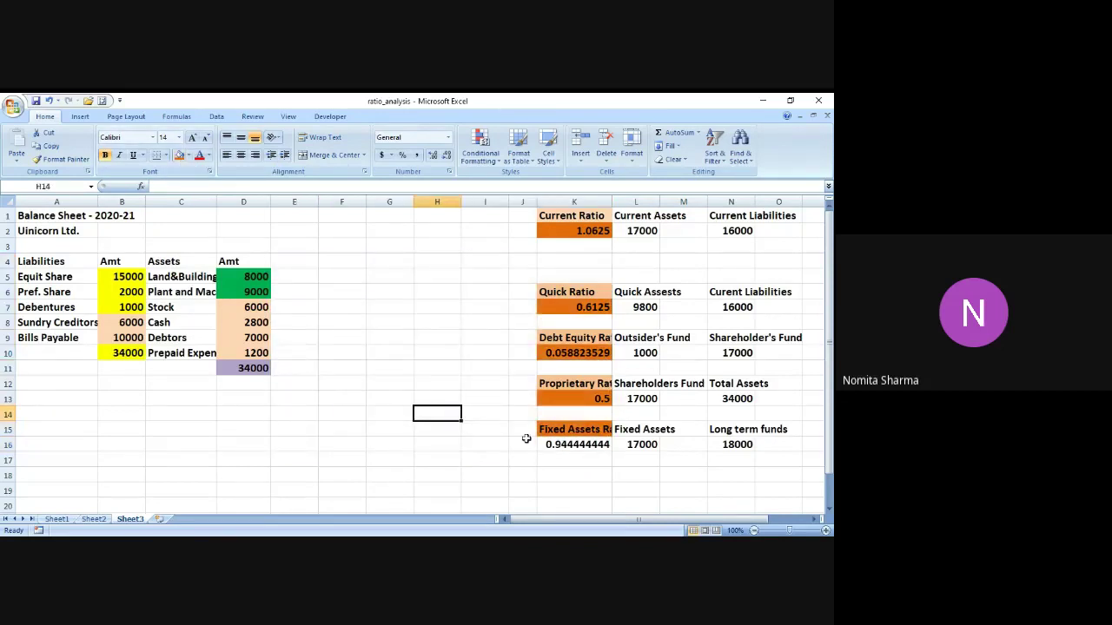
Fill the ratio value 0.944444444 in K16 orange.
click(557, 445)
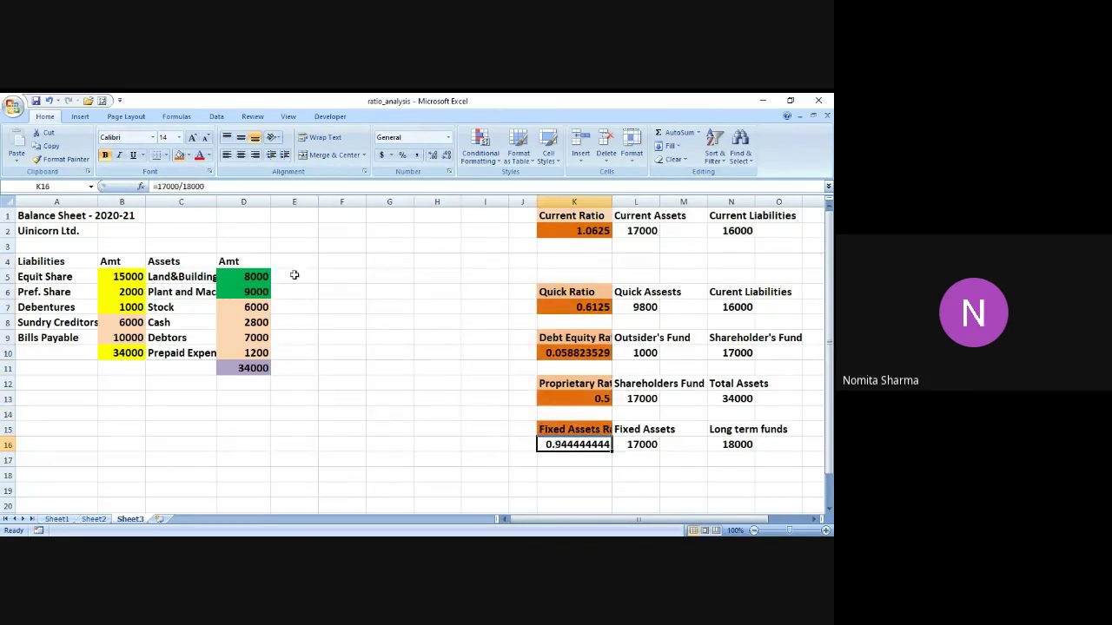
click(179, 157)
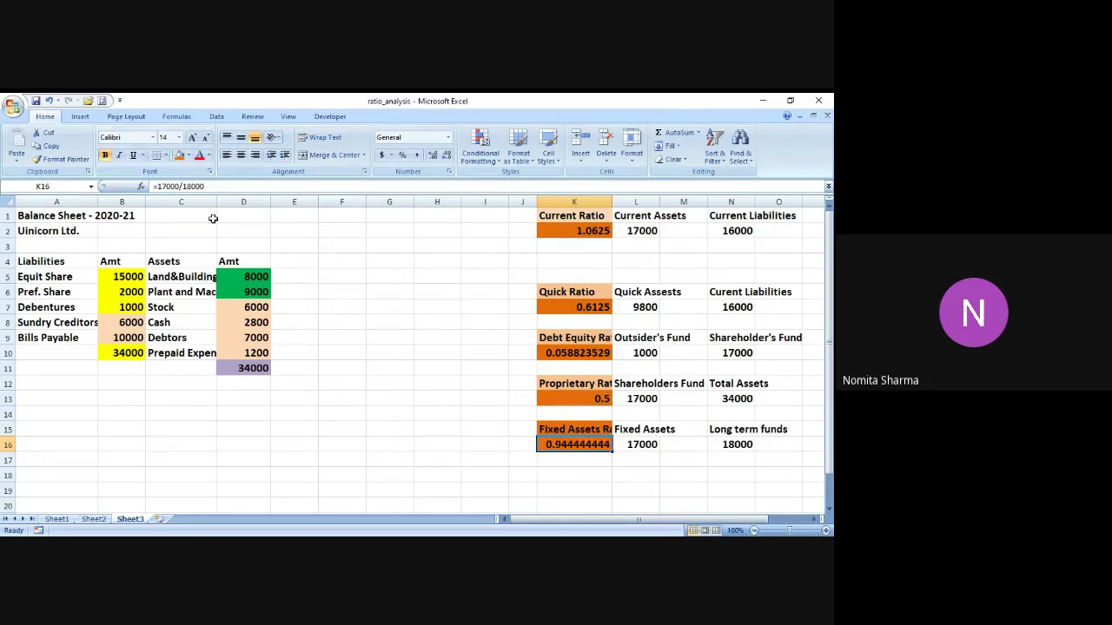
click(583, 430)
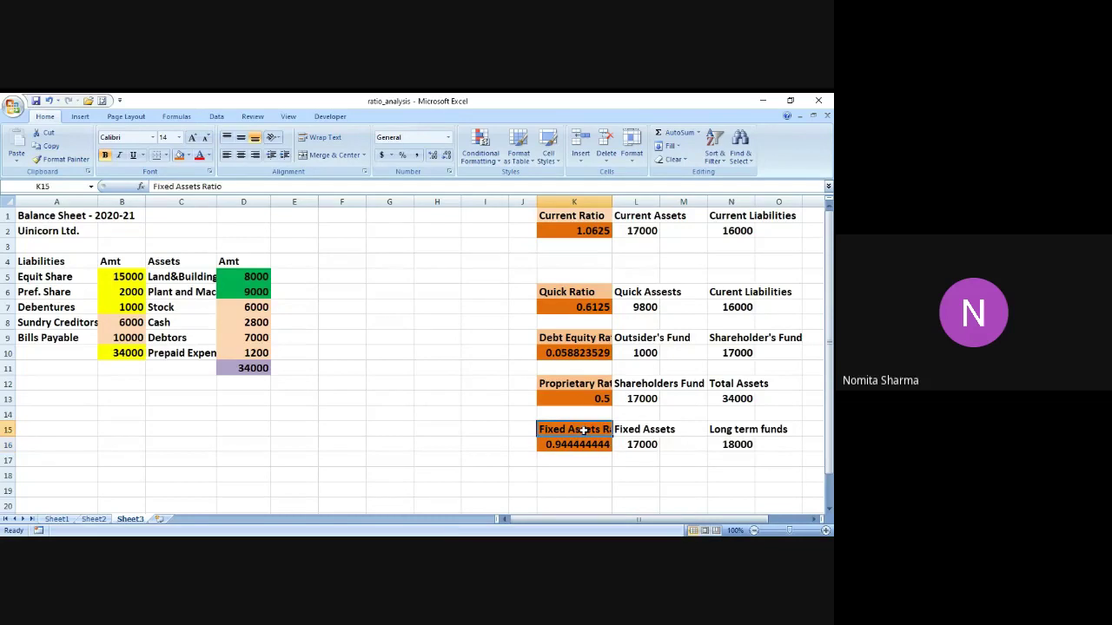
click(188, 156)
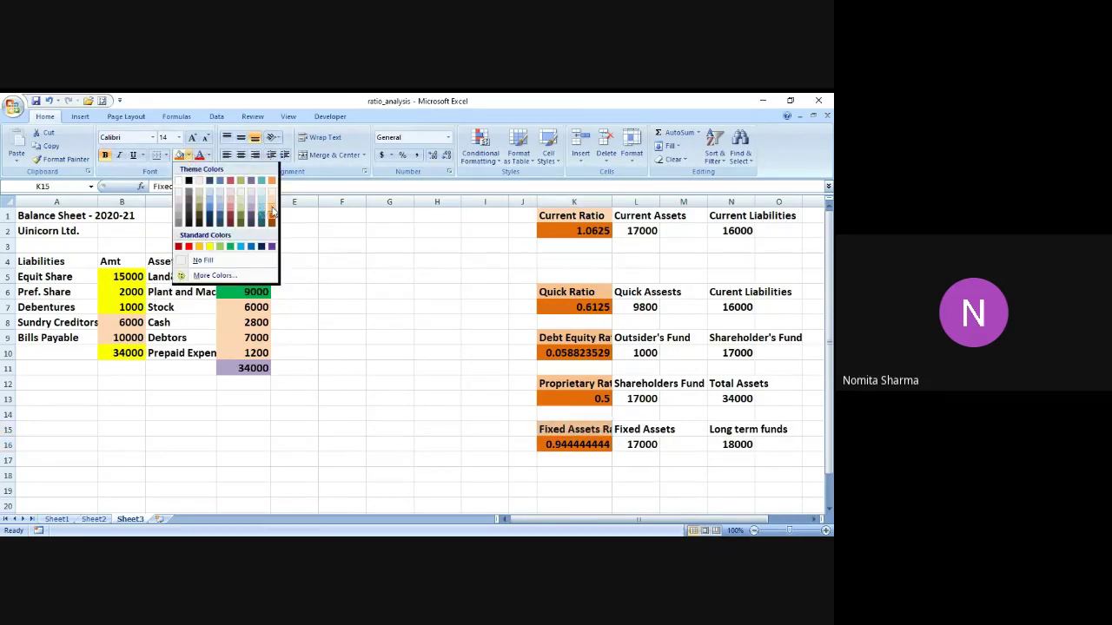
Switch the K15 Fixed Assets Ratio heading to a light orange fill.
click(272, 211)
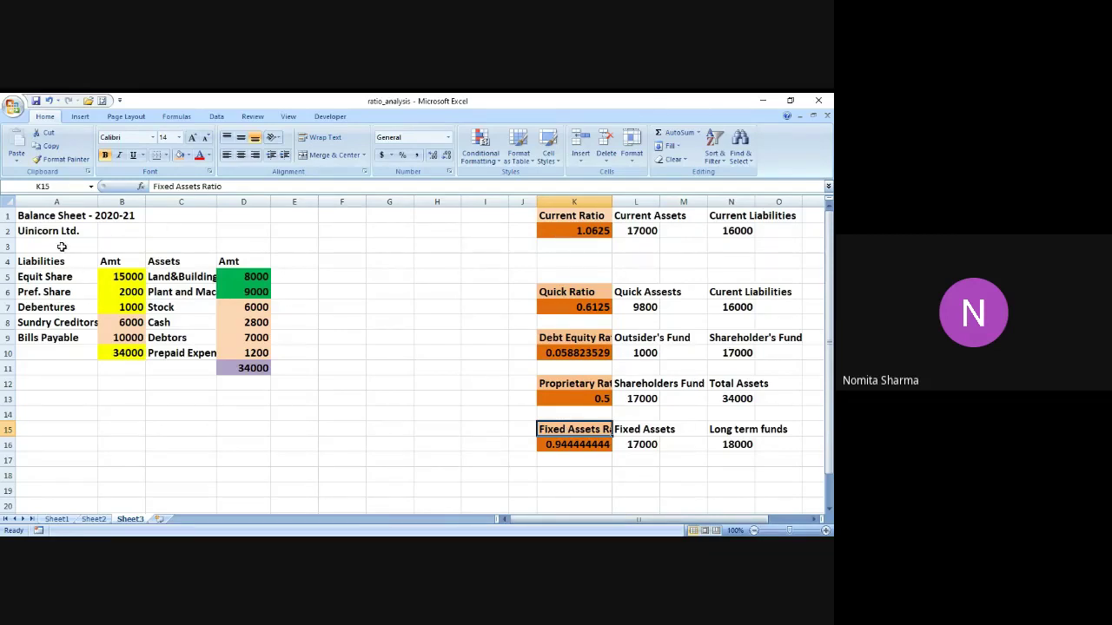
click(53, 385)
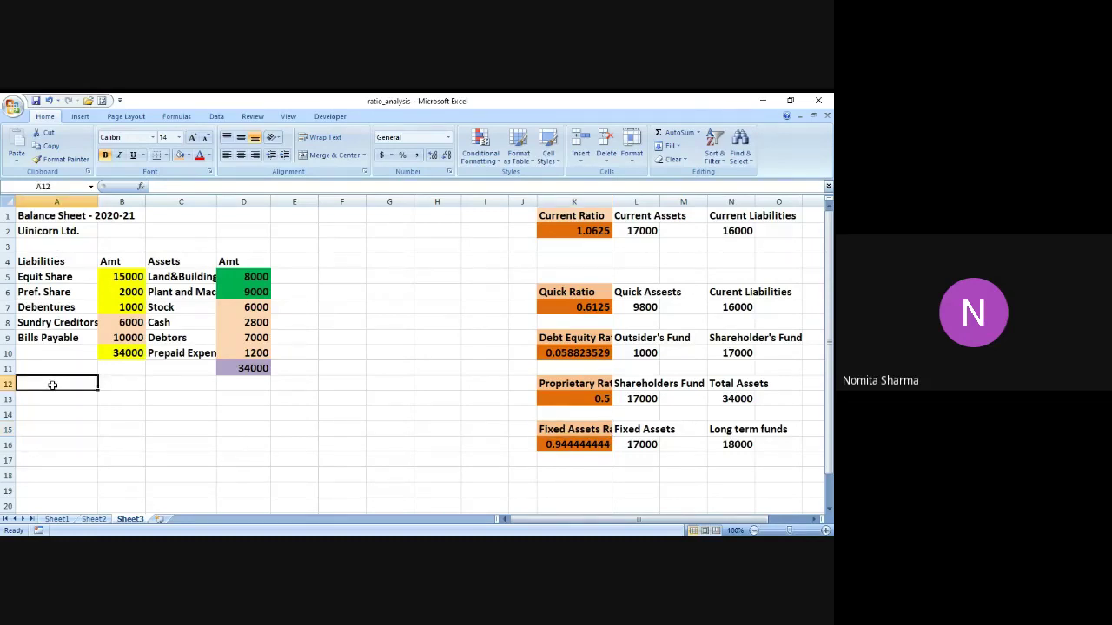